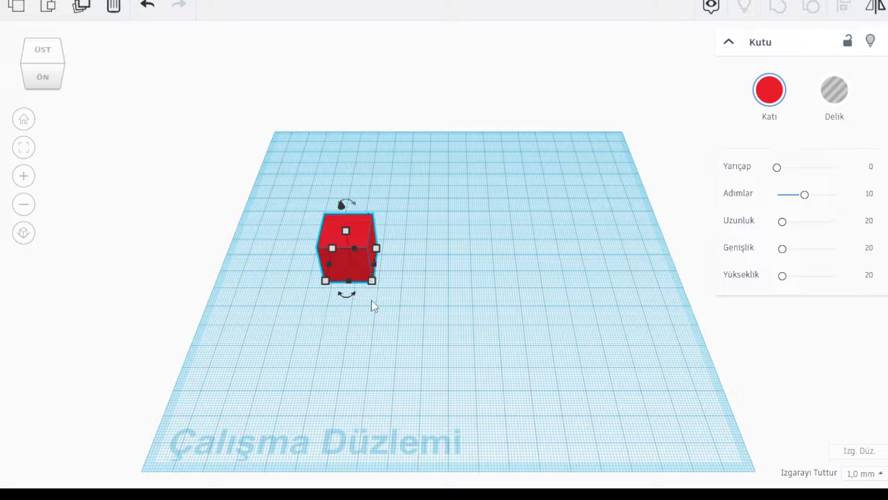
Resize the red box to 250 mm long and 50 mm wide, shifting it back across the workplane
click(349, 337)
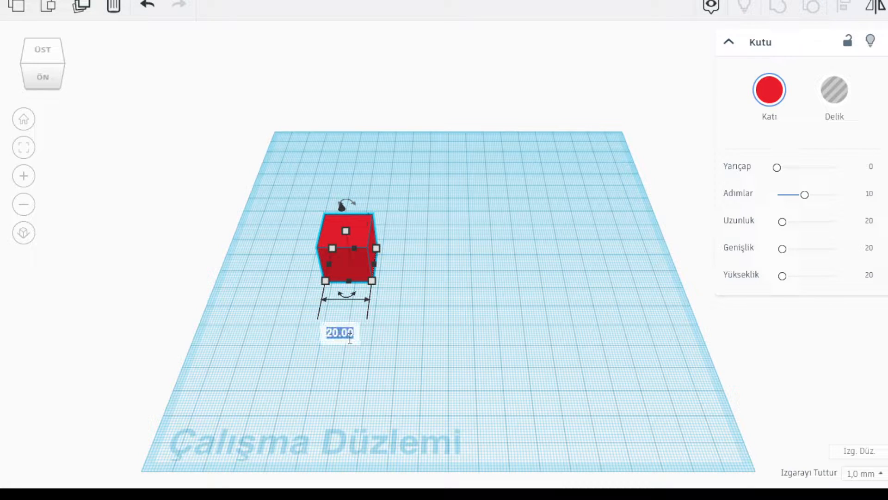
text(250)
key(Return)
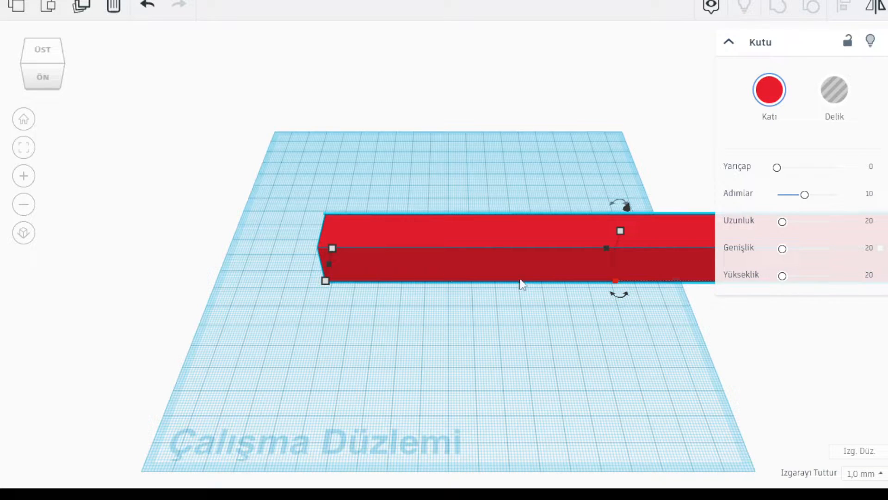
drag(489, 261, 231, 256)
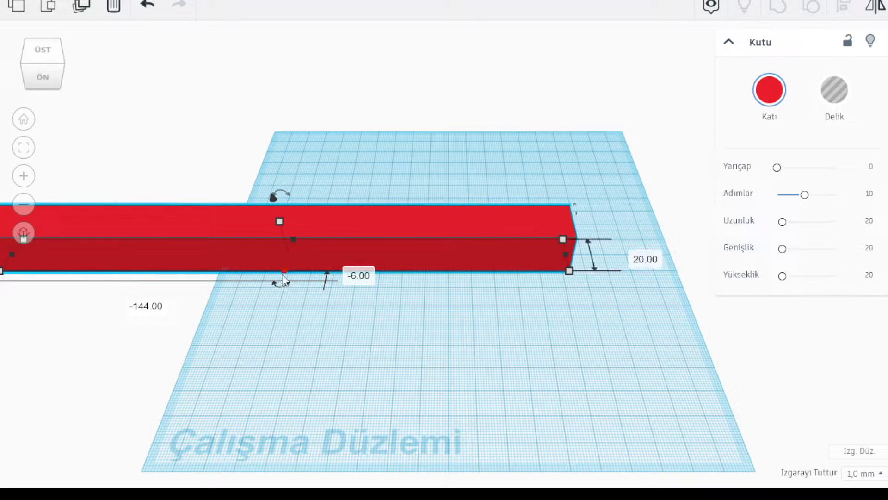
click(624, 257)
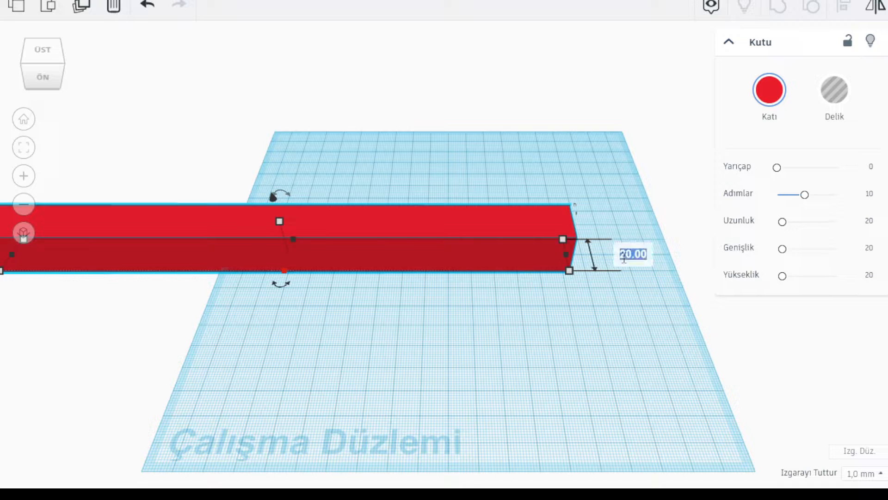
text(50)
key(Return)
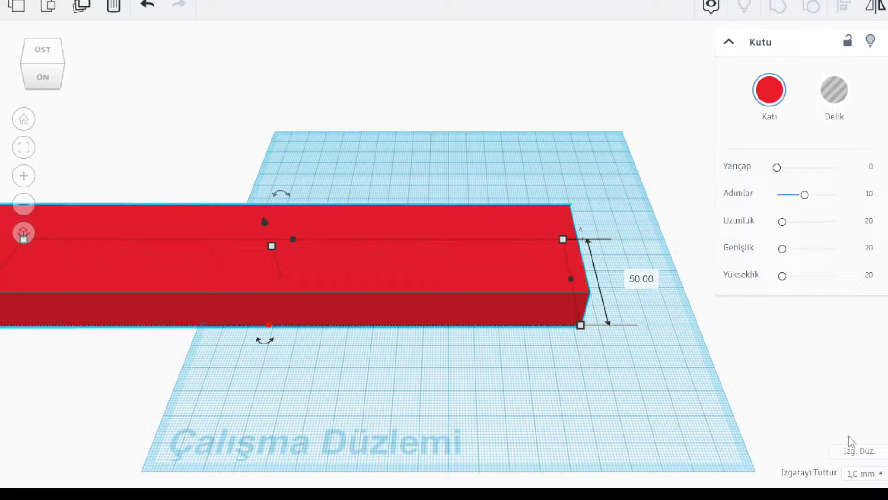
Set the snap grid to 0.1 mm and move the long box so it spans the middle of the workplane
click(870, 474)
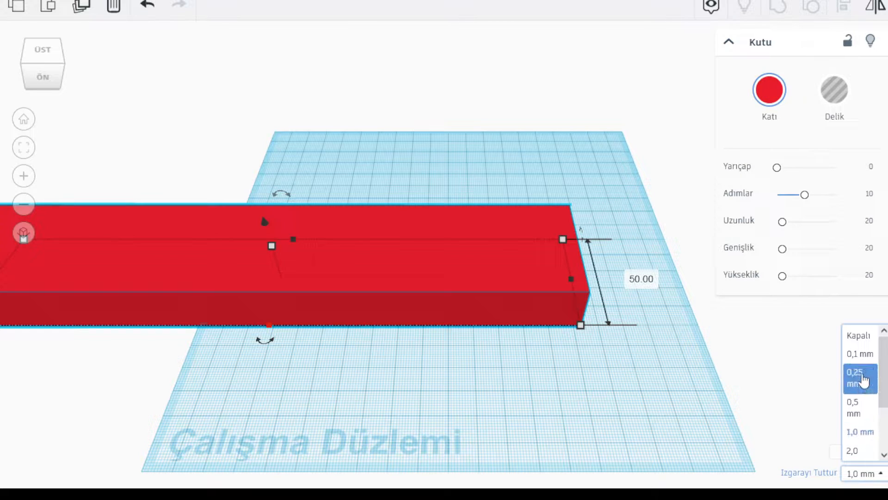
click(858, 355)
click(683, 376)
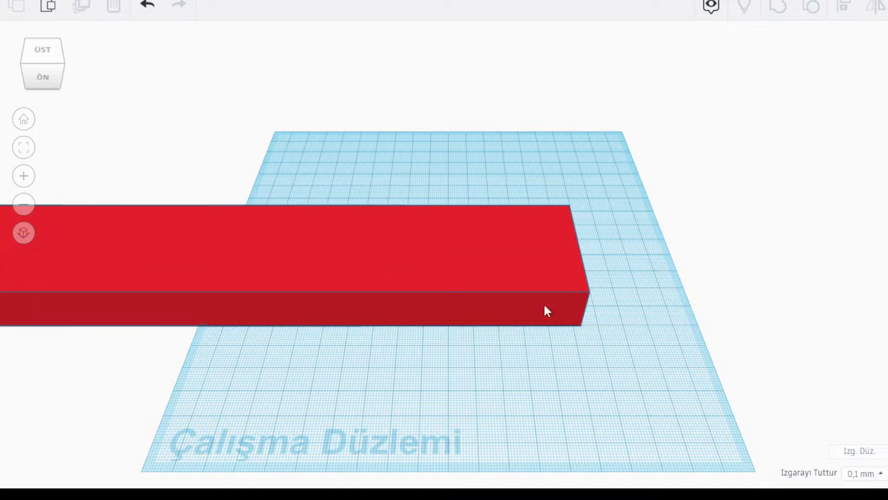
drag(520, 268, 595, 279)
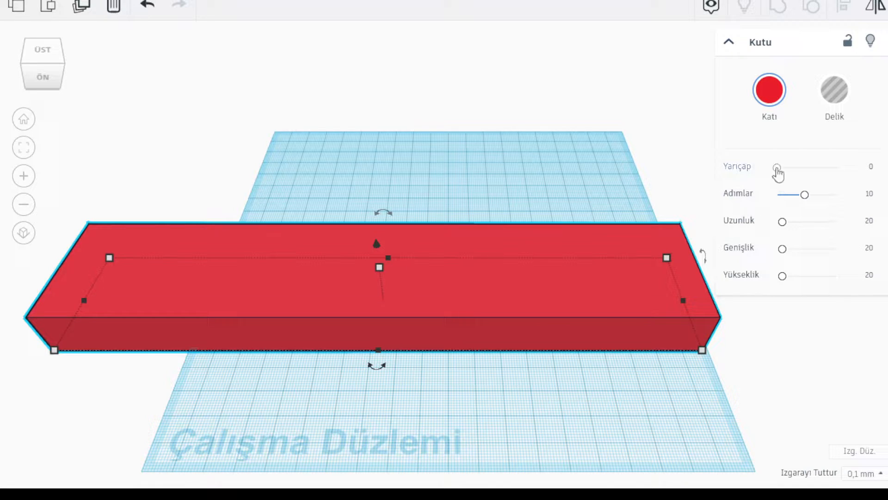
Round the long box's edges by setting its radius to 1
drag(782, 170, 786, 174)
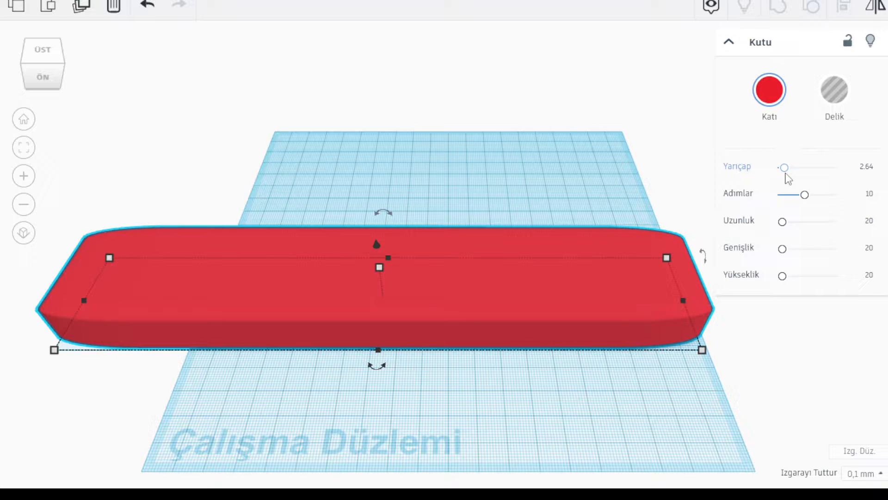
drag(788, 178, 782, 174)
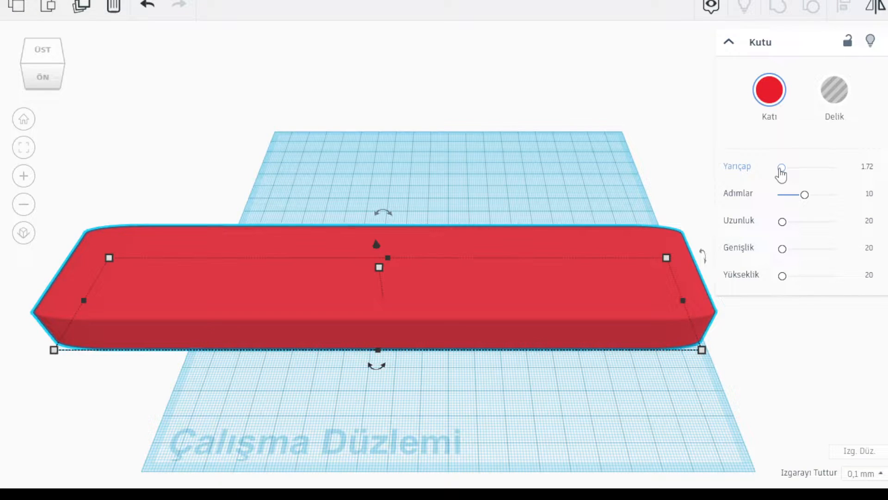
click(868, 166)
text(1)
key(Return)
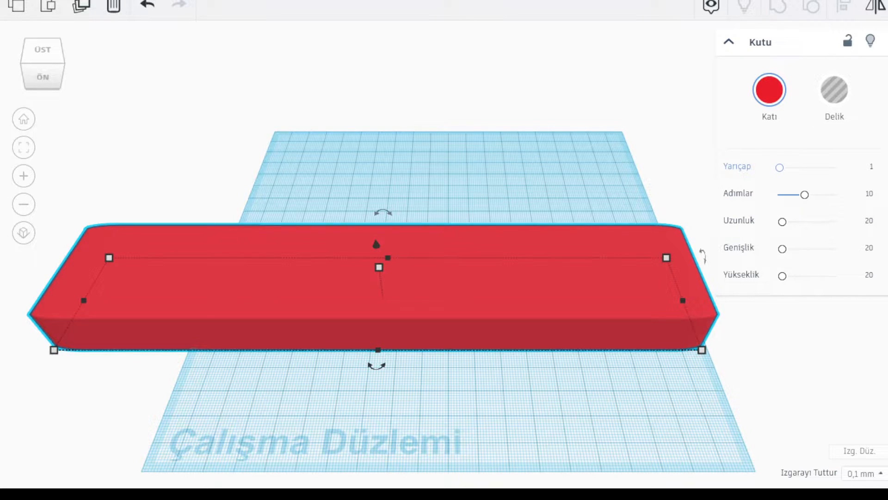
click(696, 374)
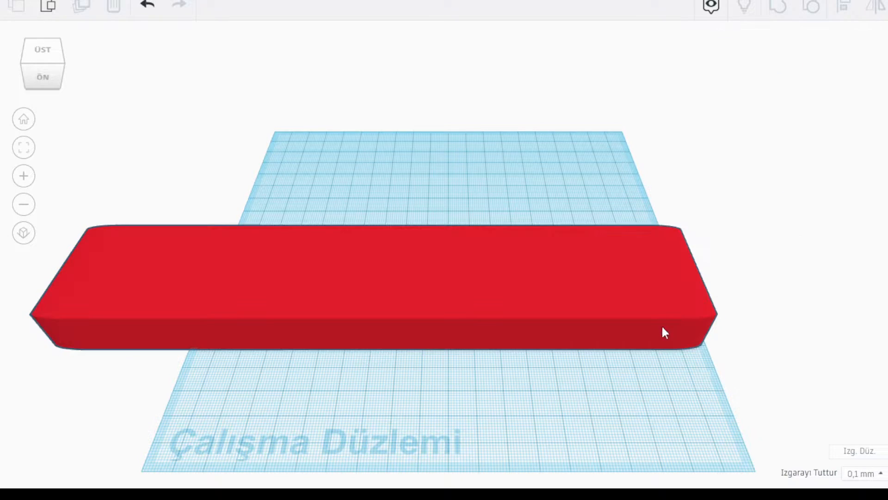
click(659, 321)
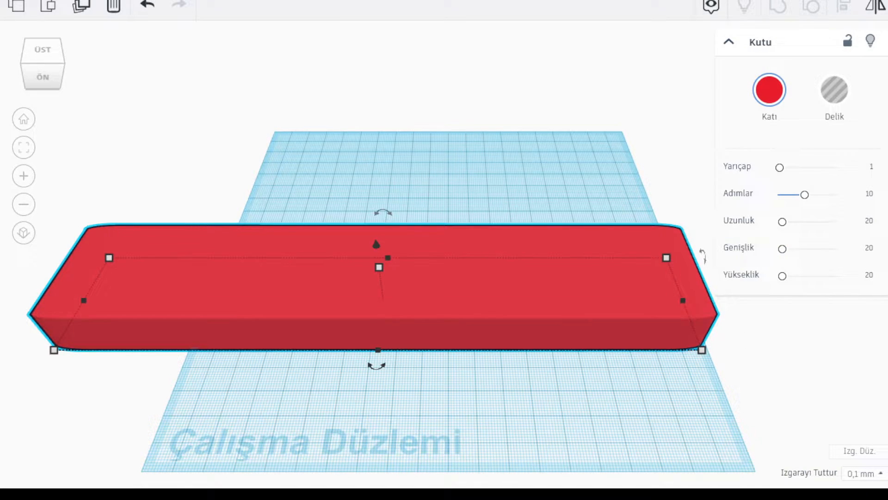
Add a hole box and enlarge it until it covers the whole red bar
drag(860, 165, 695, 147)
drag(393, 171, 327, 370)
right_drag(369, 391, 386, 362)
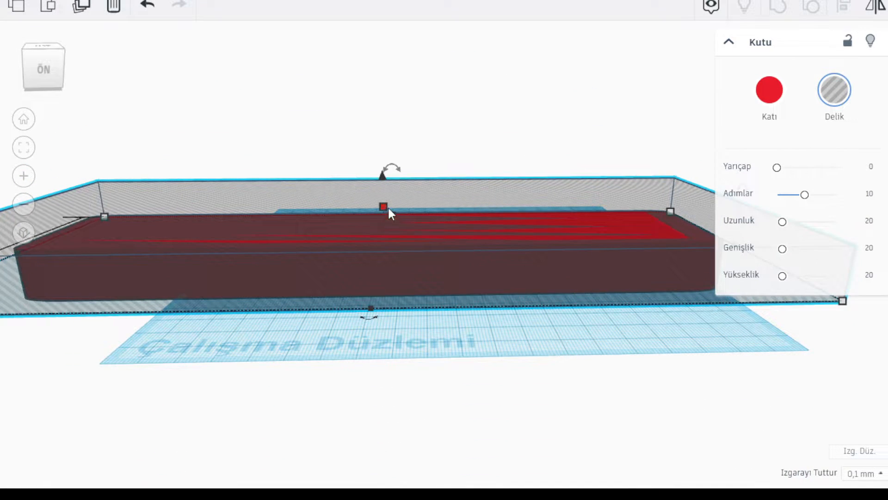
Duplicate the hole box and move the copy behind the red bar
key(ctrl+c)
key(ctrl+v)
drag(534, 197, 530, 151)
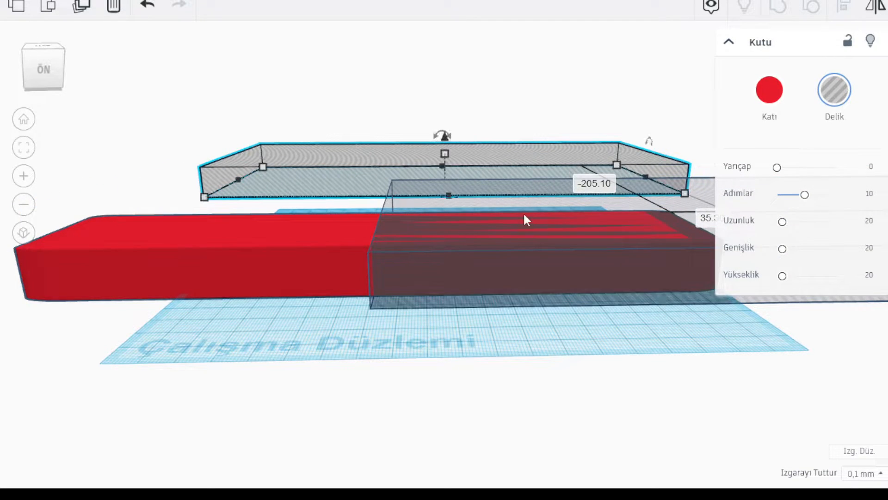
Position the original hole box over the bar, 14.8 mm lower, and group them to trim the bar's underside
drag(489, 221, 119, 226)
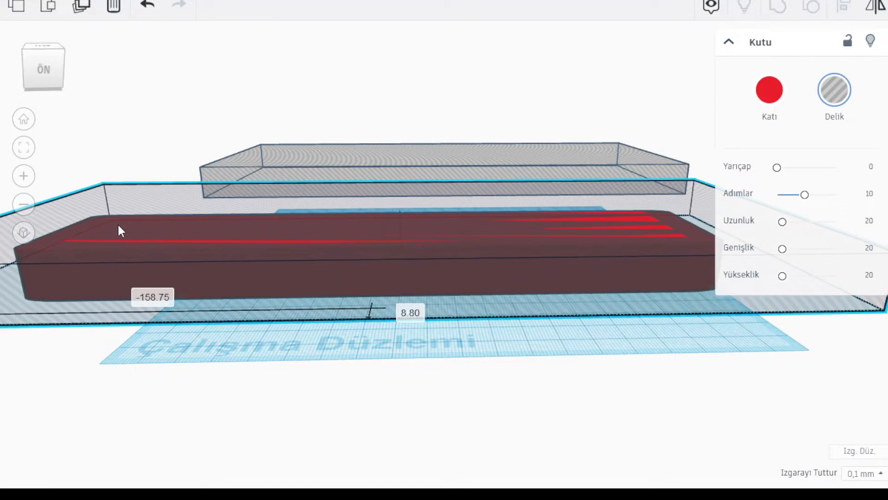
drag(400, 166, 396, 201)
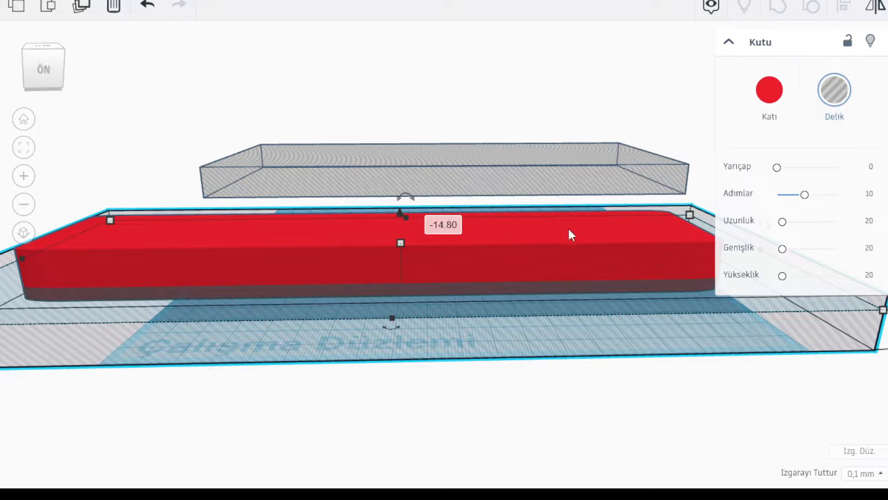
shift+click(532, 245)
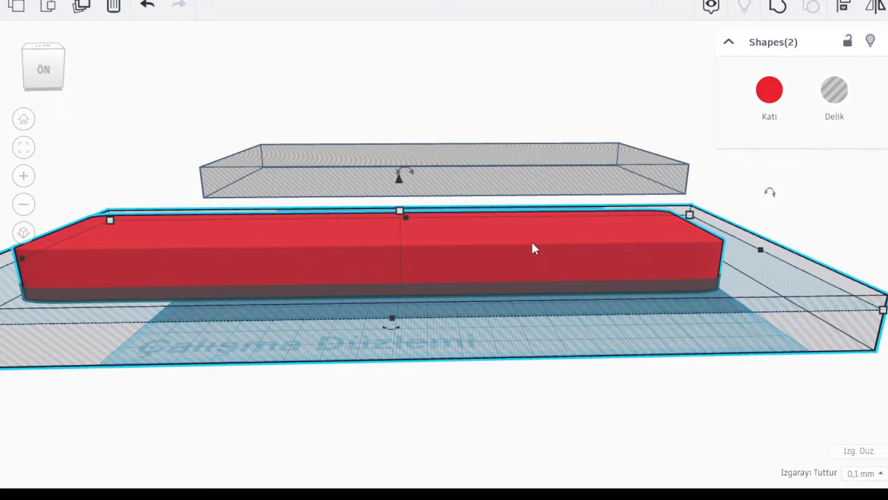
click(778, 9)
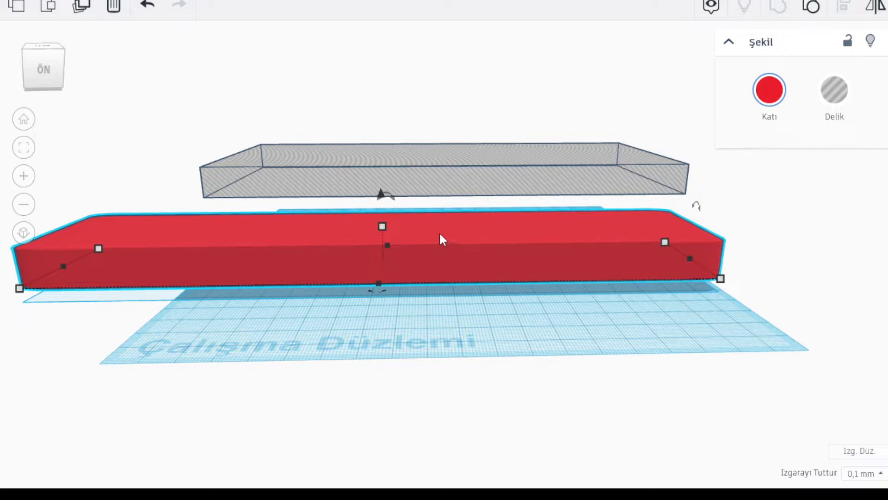
click(438, 319)
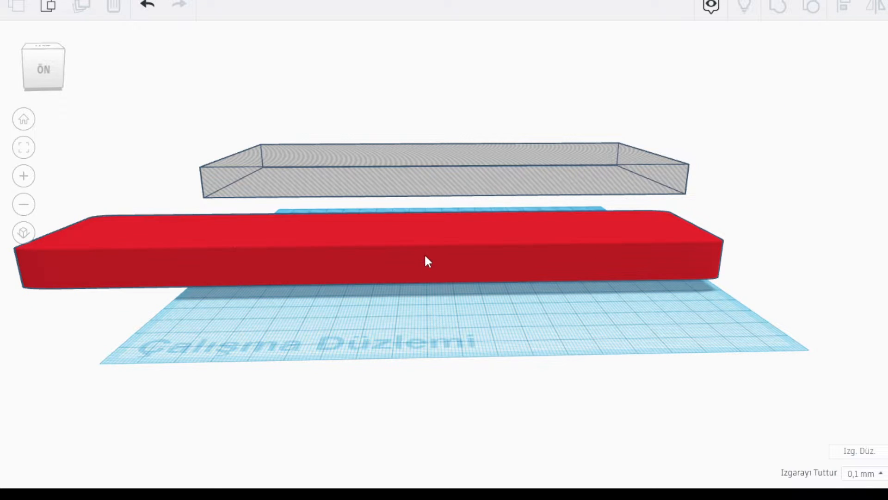
Lower the trimmed bar onto the workplane by setting its elevation to 0 mm
click(426, 260)
drag(383, 194, 384, 205)
click(791, 287)
text(0)
key(Return)
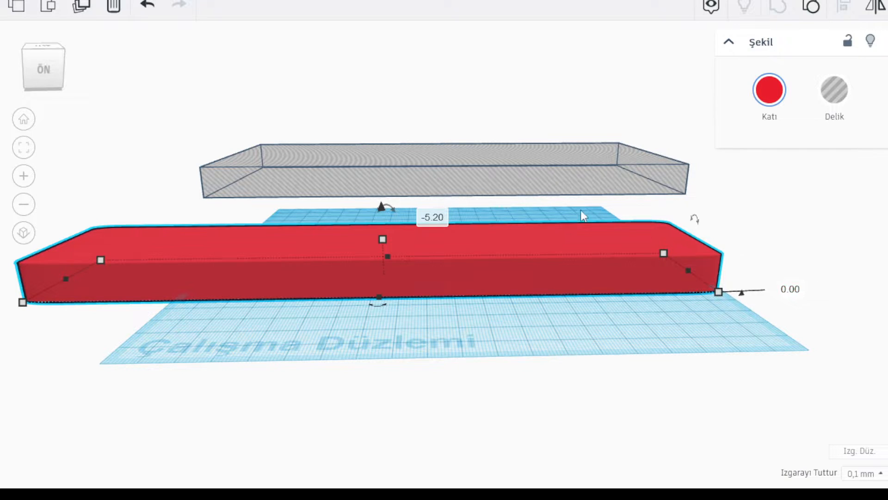
Move the remaining hole box over the bar and set its elevation to 5 mm above the workplane
click(534, 181)
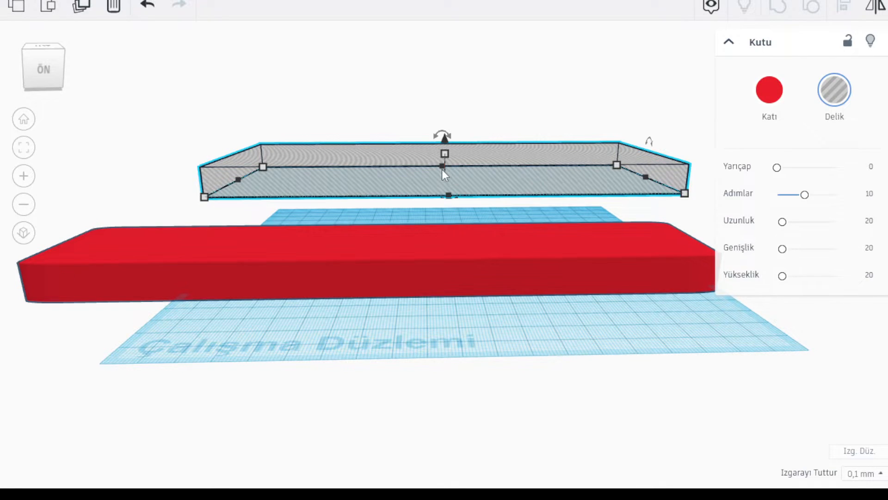
drag(490, 178, 478, 258)
scroll(478, 258, down, 4)
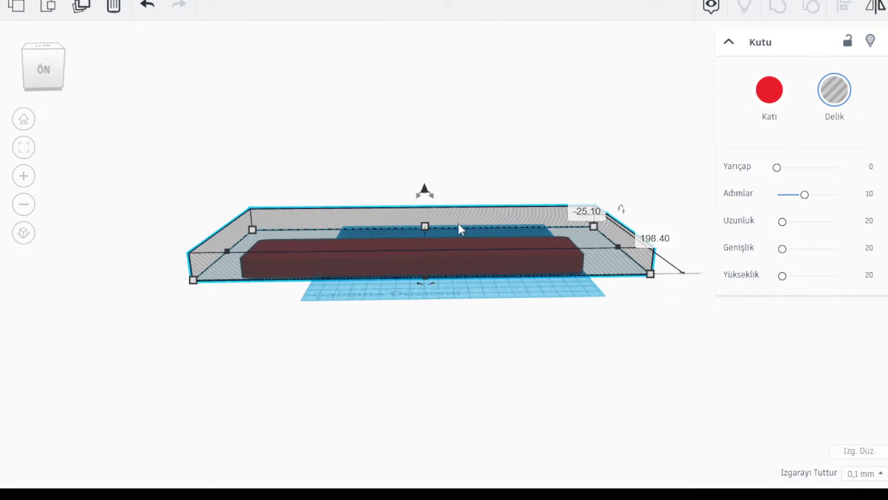
drag(424, 193, 426, 190)
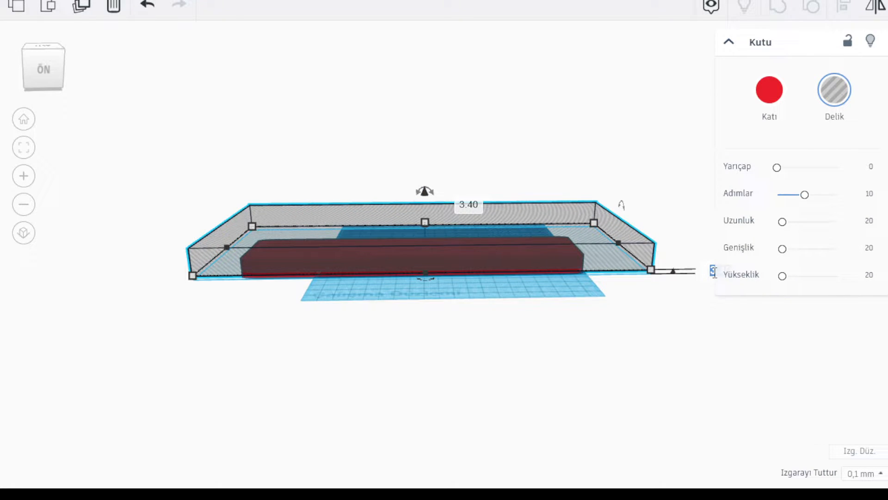
text(5)
key(Return)
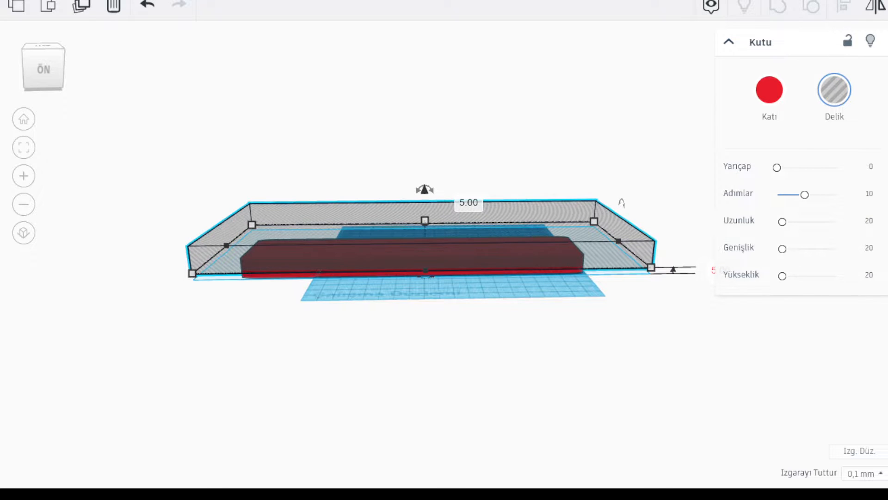
click(504, 295)
Group the raised hole box with the red bar to cut away everything above 5 mm
right_drag(503, 295, 502, 383)
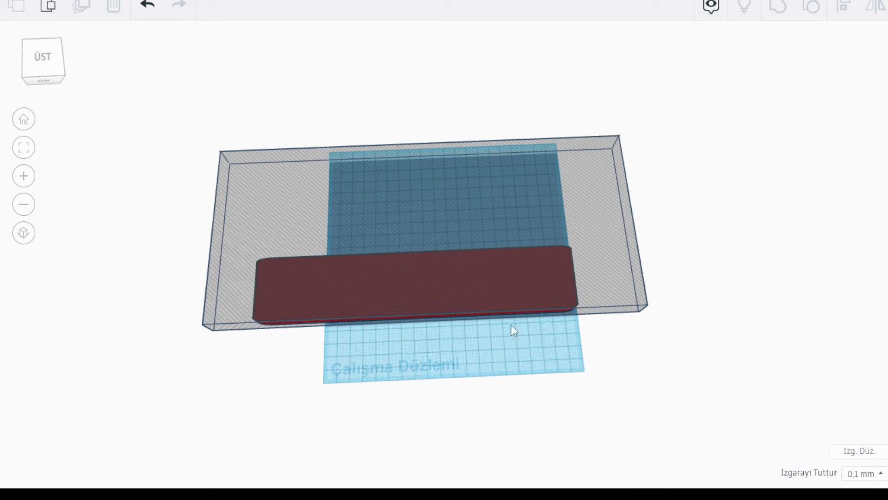
click(513, 272)
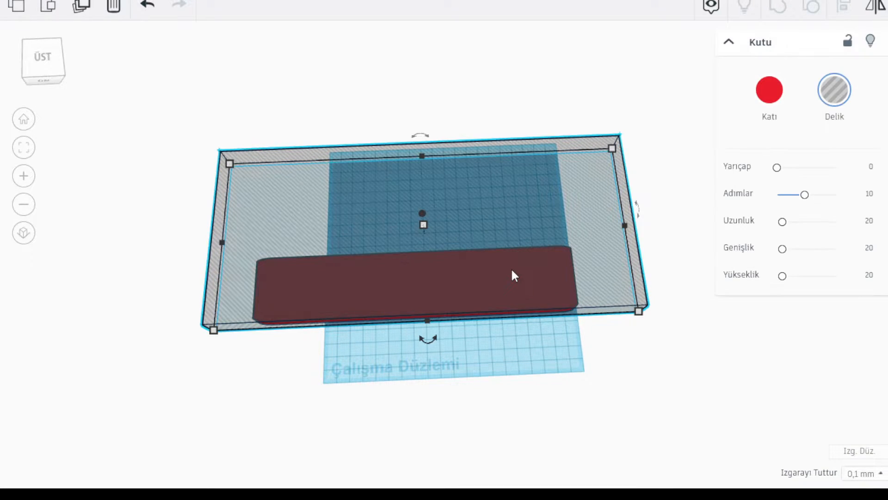
click(505, 293)
click(506, 295)
right_drag(476, 370, 493, 242)
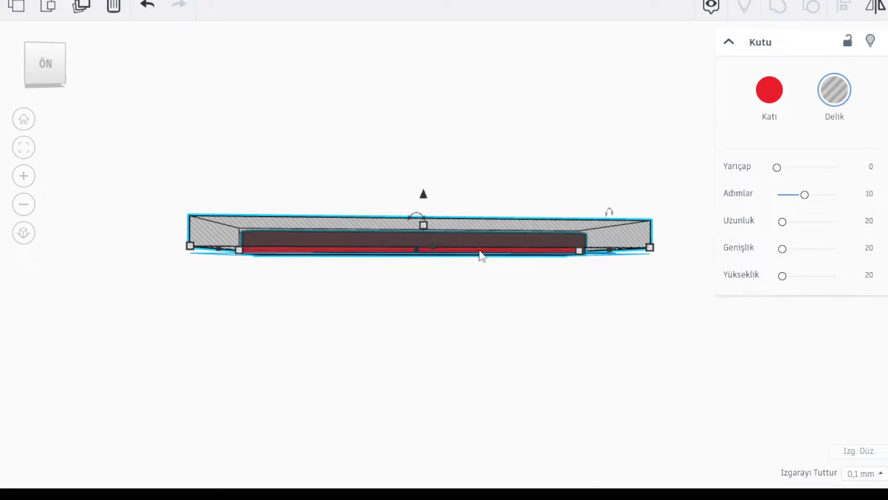
shift+click(482, 254)
click(778, 6)
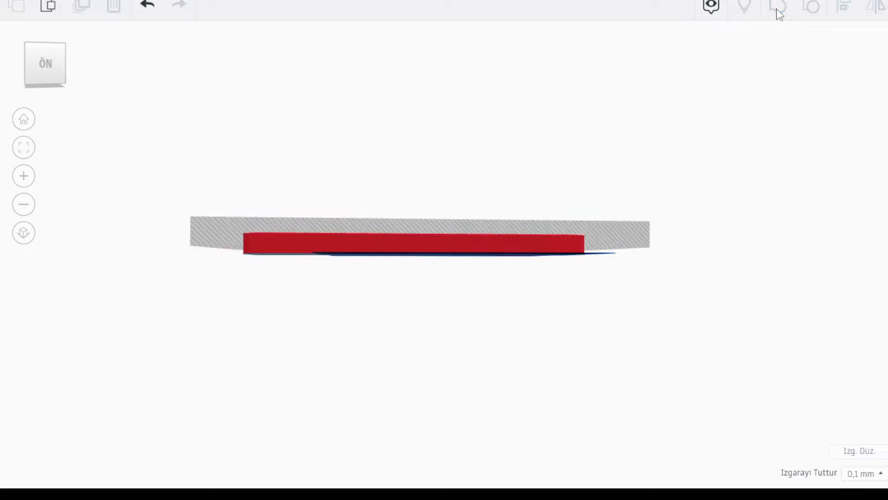
Set the thin plate's length to 240 mm and move it about 41.5 mm along its length toward the workplane's centre
right_drag(633, 228, 607, 342)
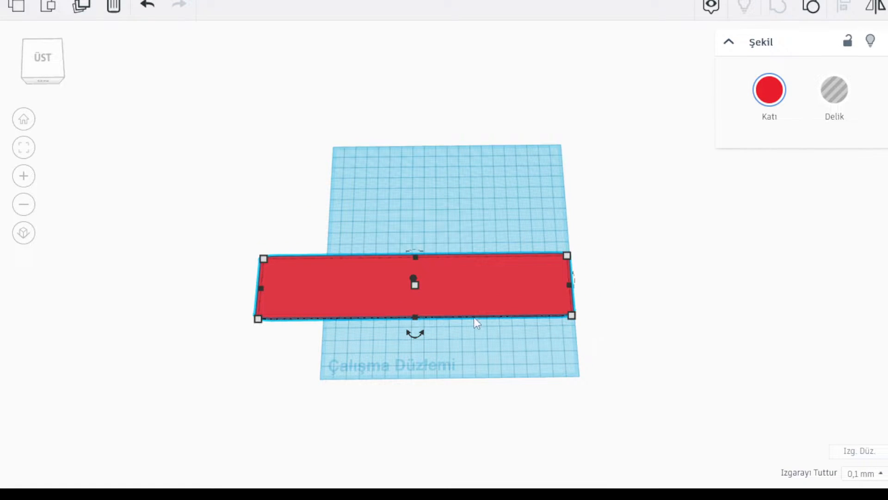
click(460, 287)
mouse_move(419, 318)
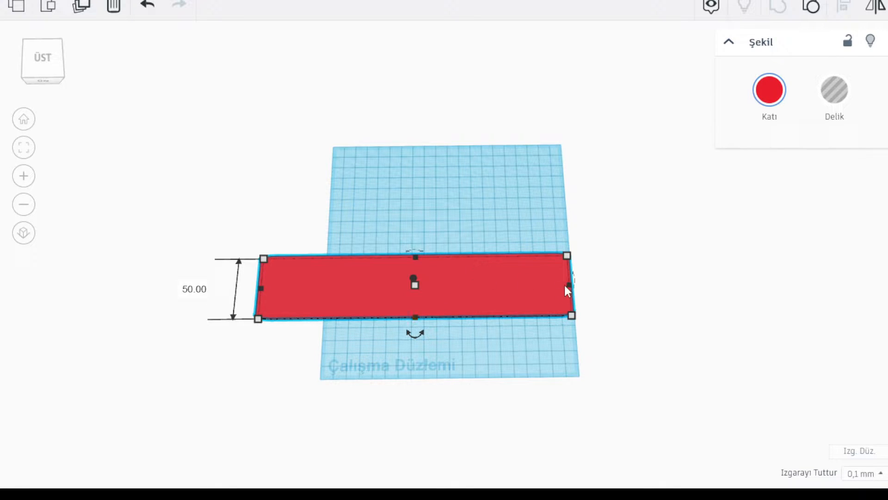
mouse_move(572, 286)
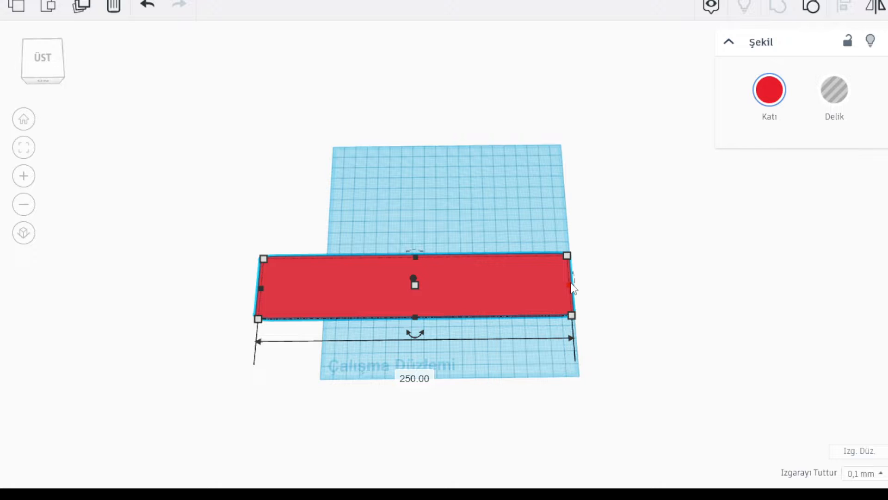
click(413, 378)
text(245)
key(Return)
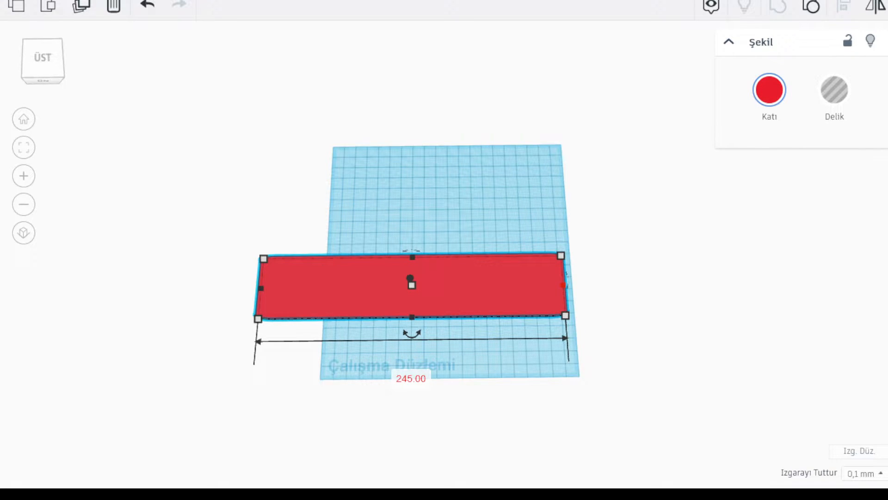
click(410, 379)
text(240)
key(Return)
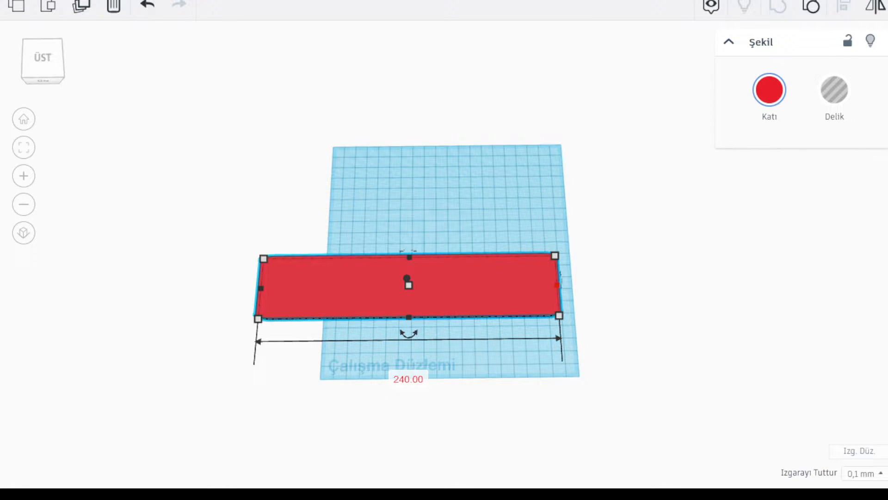
drag(336, 280, 394, 276)
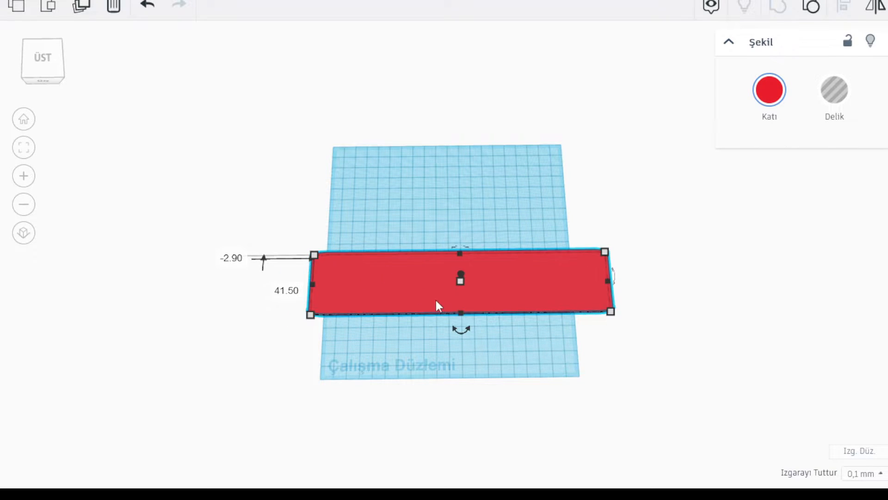
Set the workplane grid to 240 by 240 mm as the default and shift the plate about 20.7 mm lengthwise and 13.3 mm across
click(855, 453)
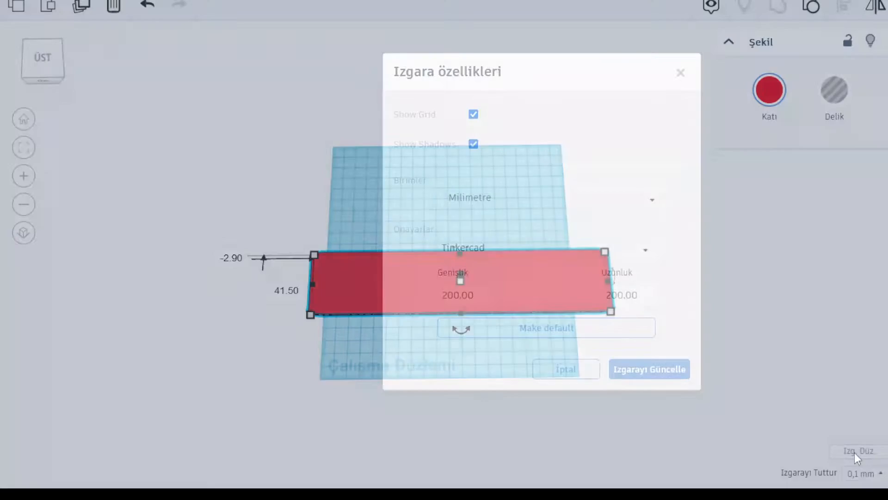
triple_click(475, 295)
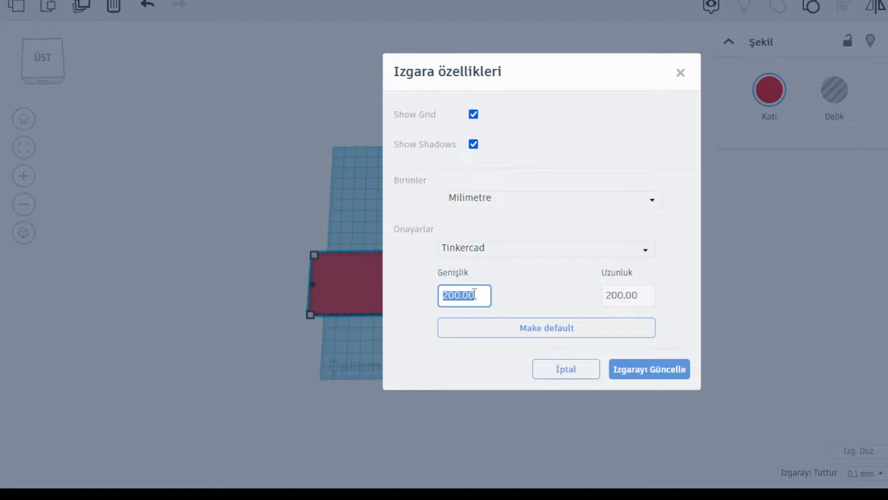
text(240)
drag(607, 295, 639, 295)
text(240)
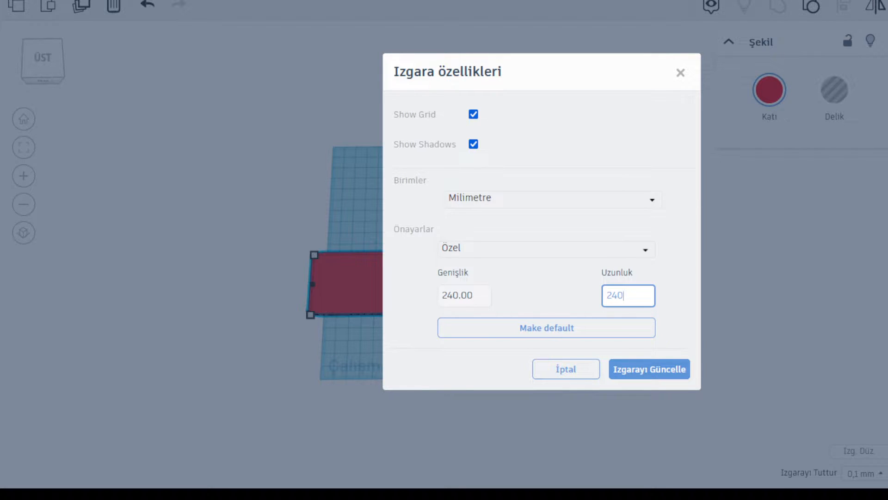
click(604, 329)
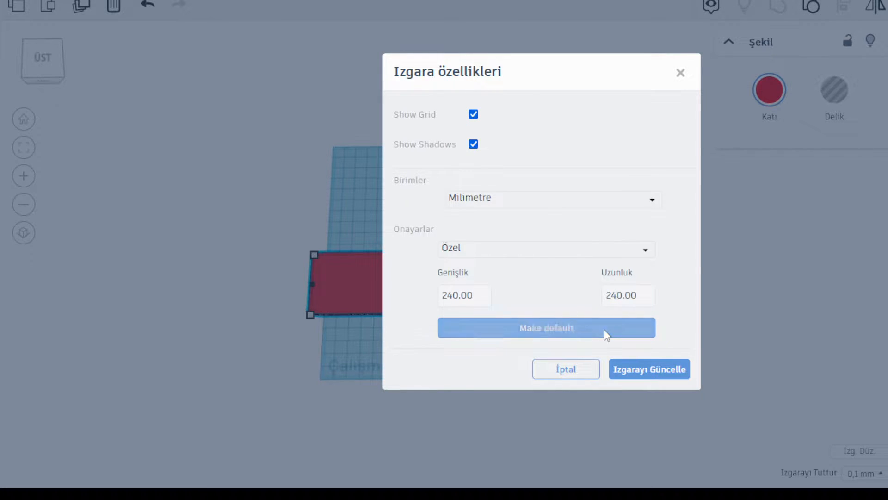
click(653, 370)
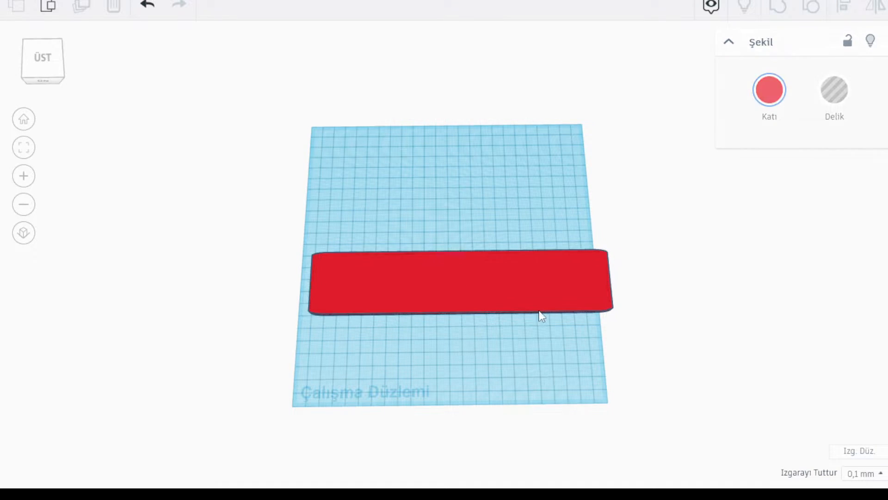
drag(530, 293, 507, 273)
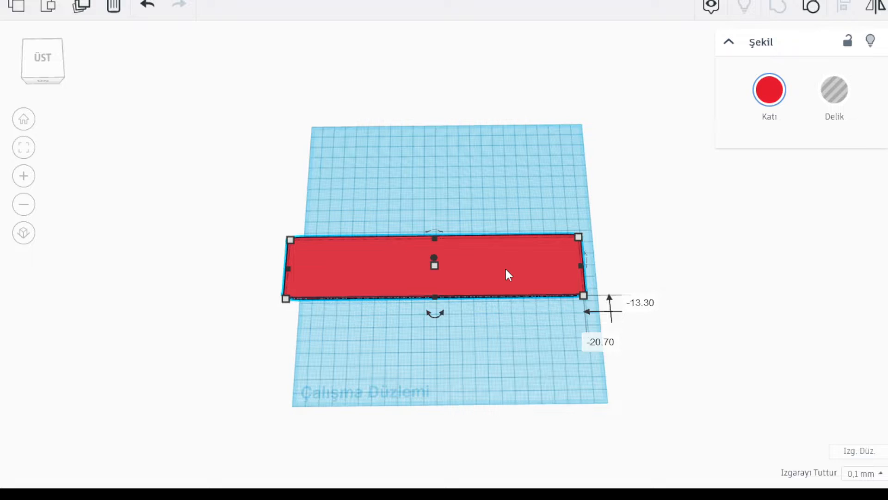
Place a text shape in front of the plate and make it read "old, not obsolete"
right_drag(516, 221, 511, 153)
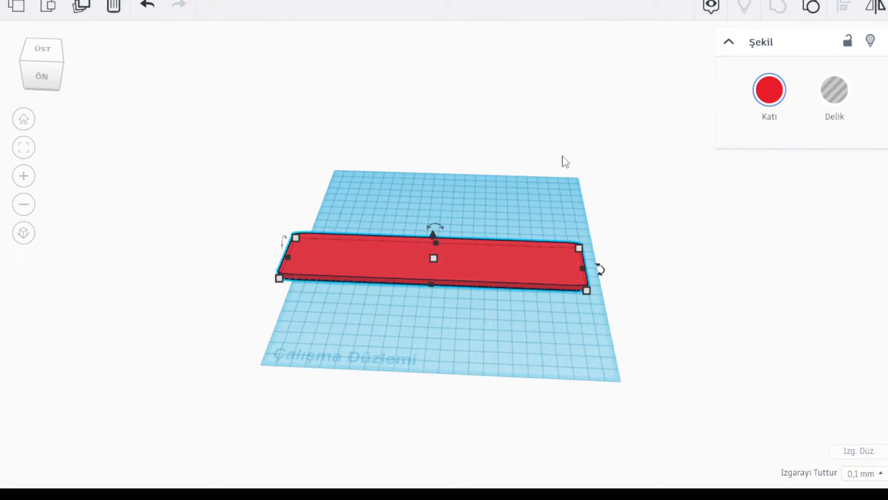
drag(881, 180, 335, 327)
click(788, 169)
text(old-not-obsolete)
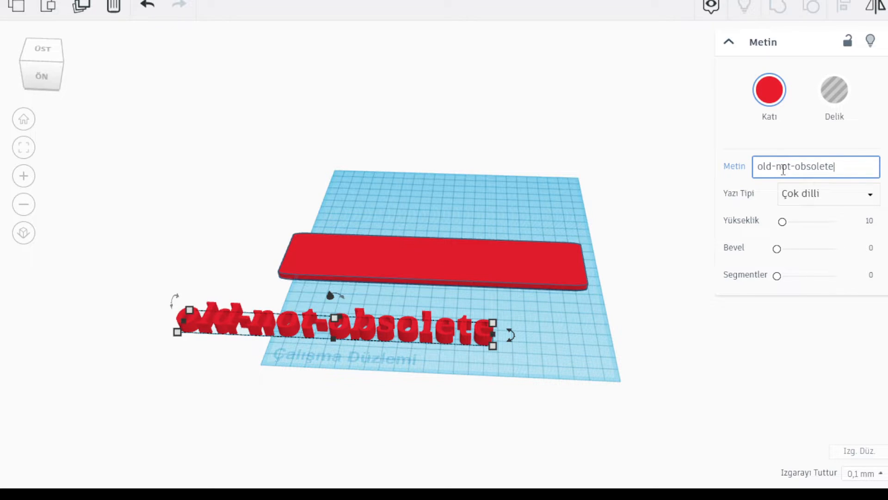
click(779, 171)
key(BackSpace)
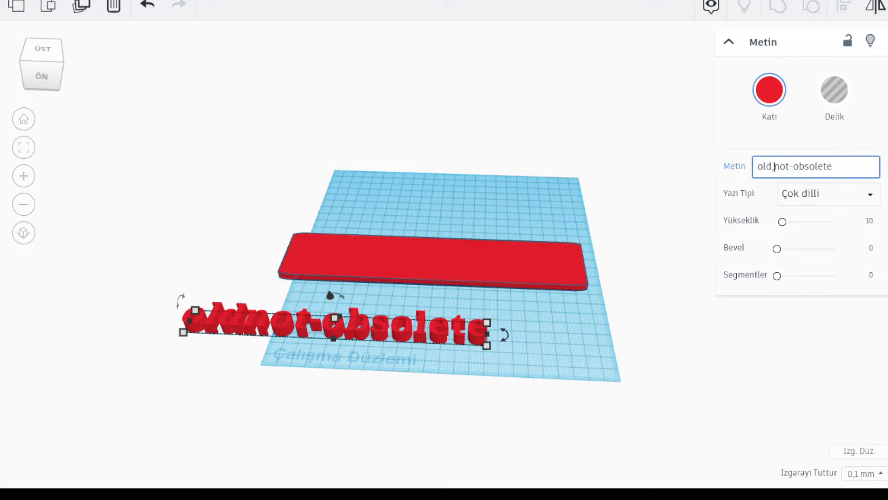
text(,)
key(BackSpace)
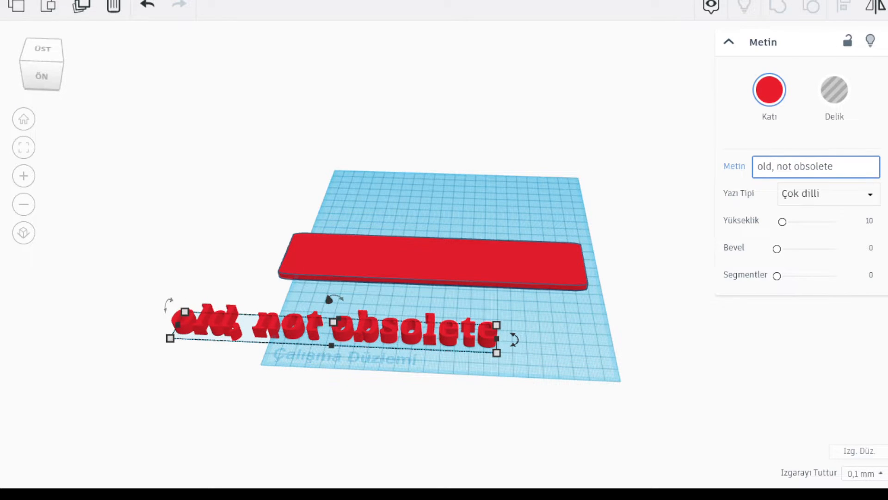
Rewrite the text shape's wording in capitals as "OLD, NOT OBSOLETE"
drag(835, 167, 795, 167)
text(OBS)
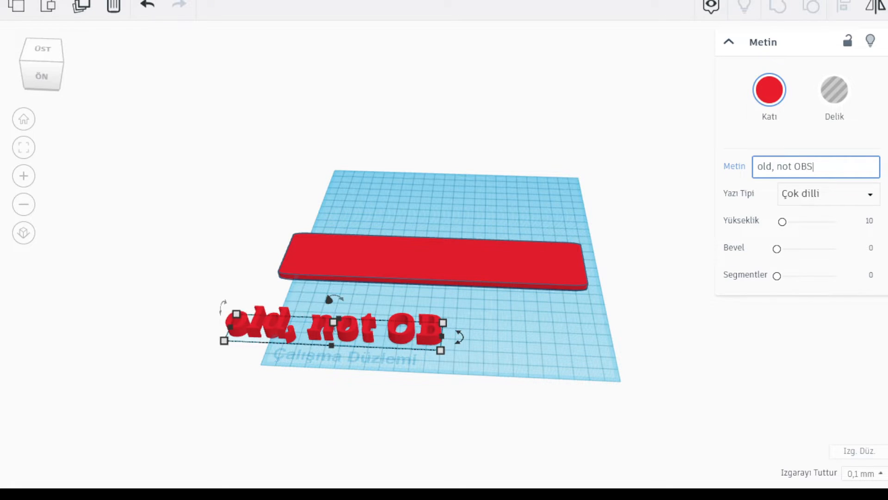
text(OLETE)
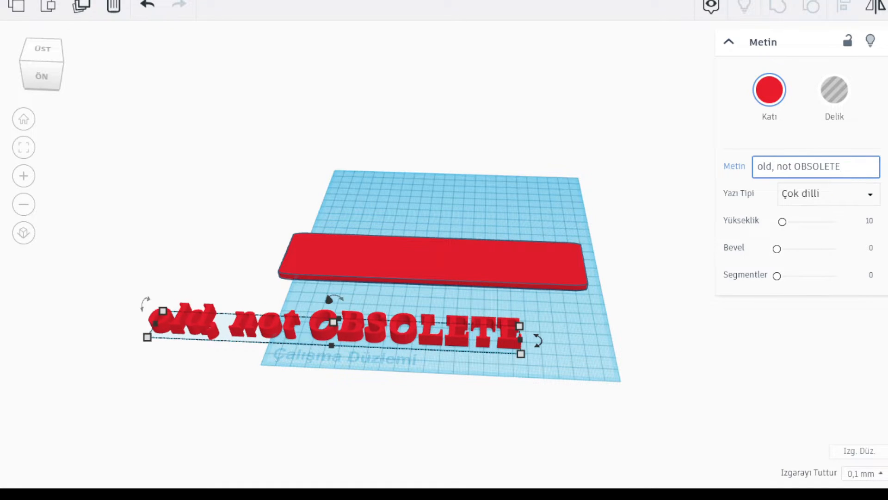
double_click(785, 165)
text(NOT)
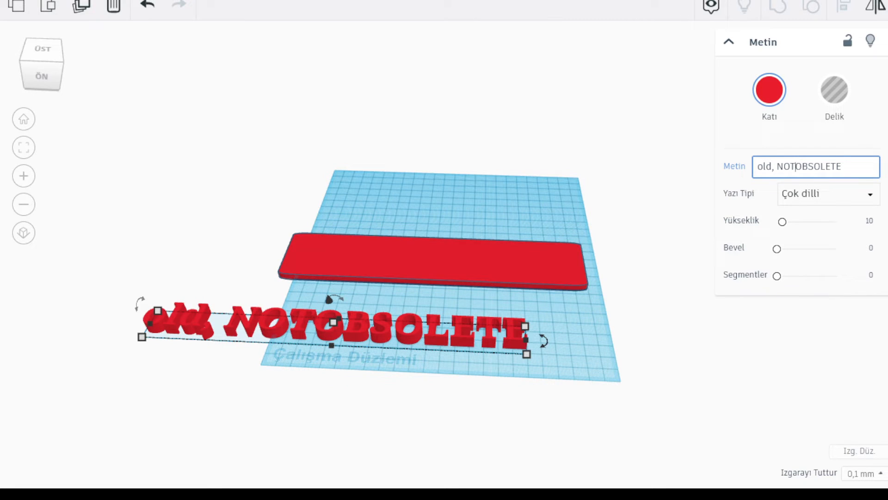
double_click(765, 165)
text(OLD)
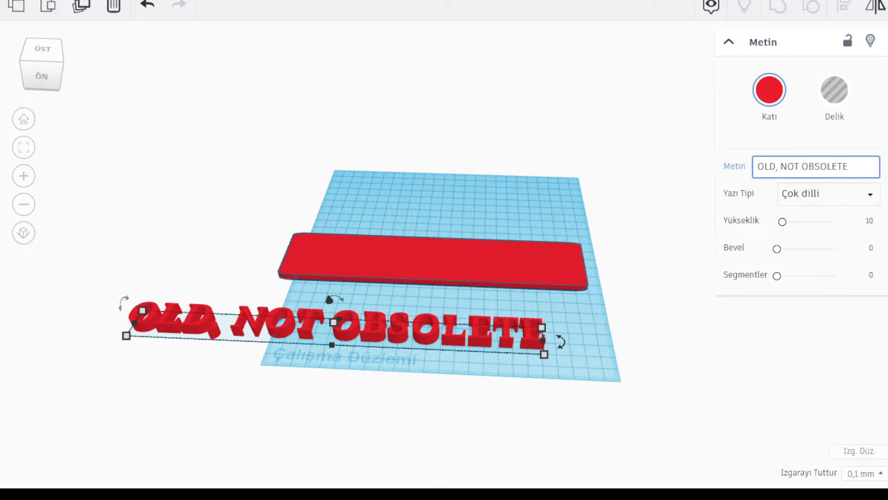
Try the Sans and Sans Mono fonts on the text, and choose Serif
click(868, 203)
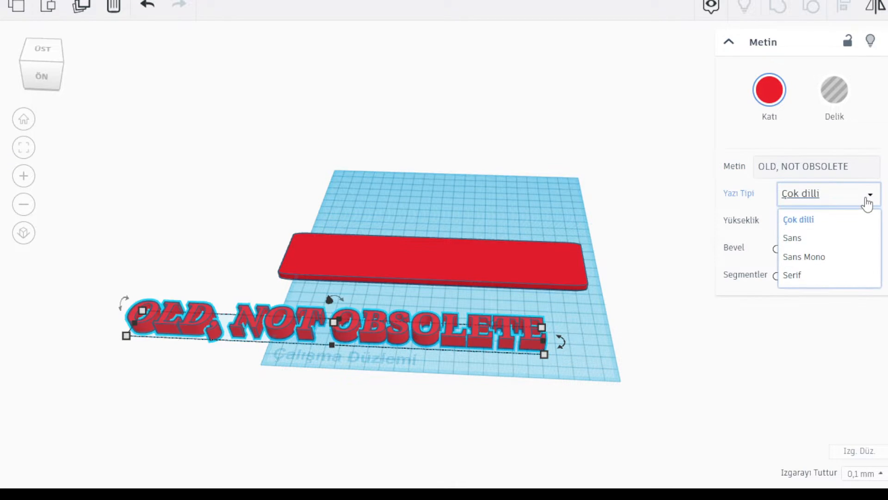
click(835, 240)
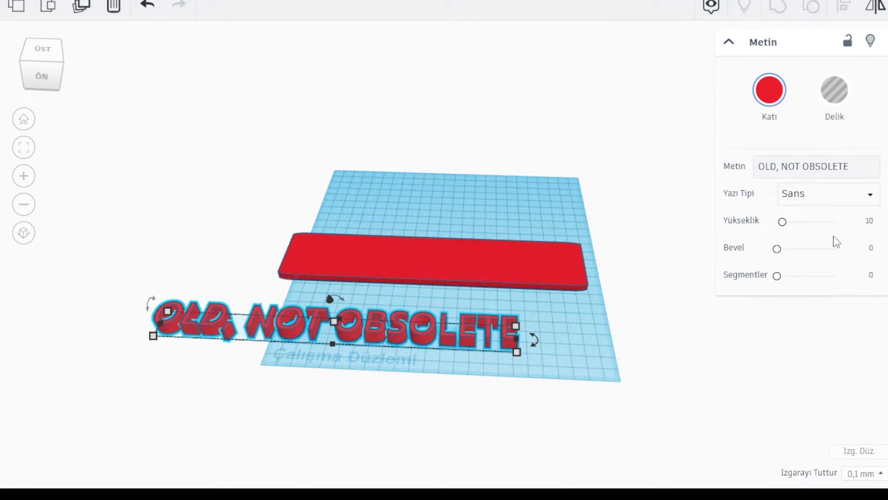
click(843, 167)
click(844, 203)
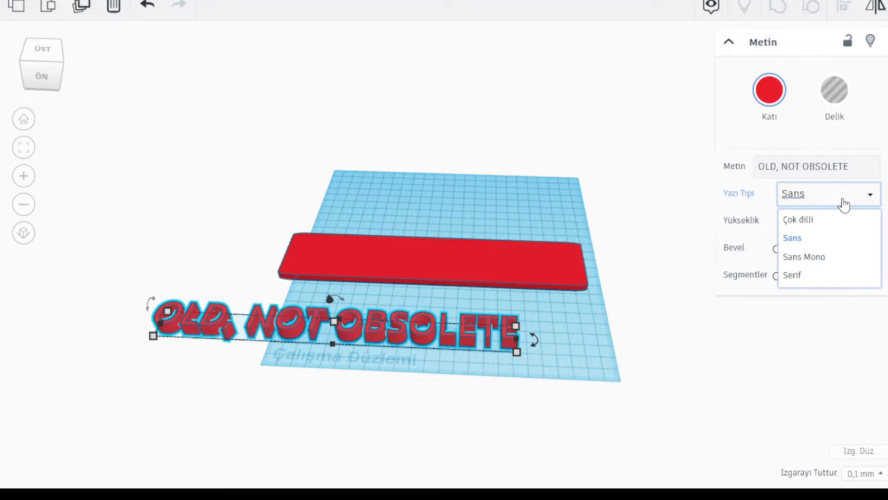
click(827, 257)
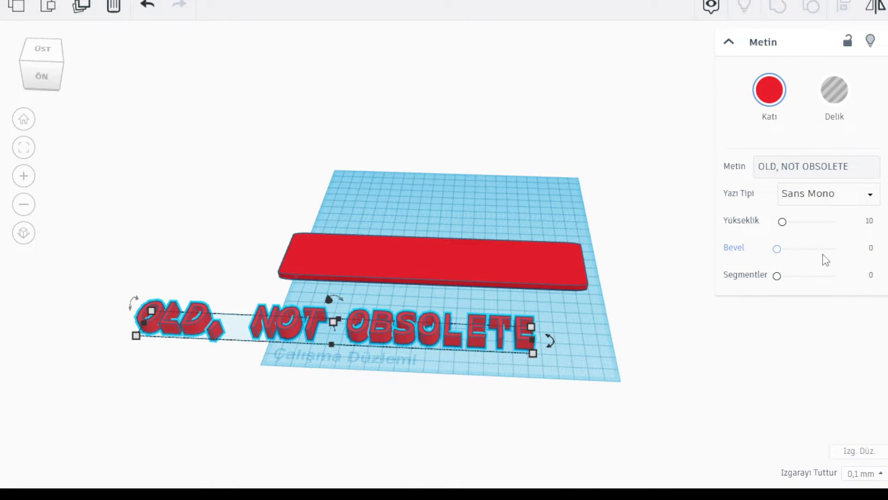
click(831, 198)
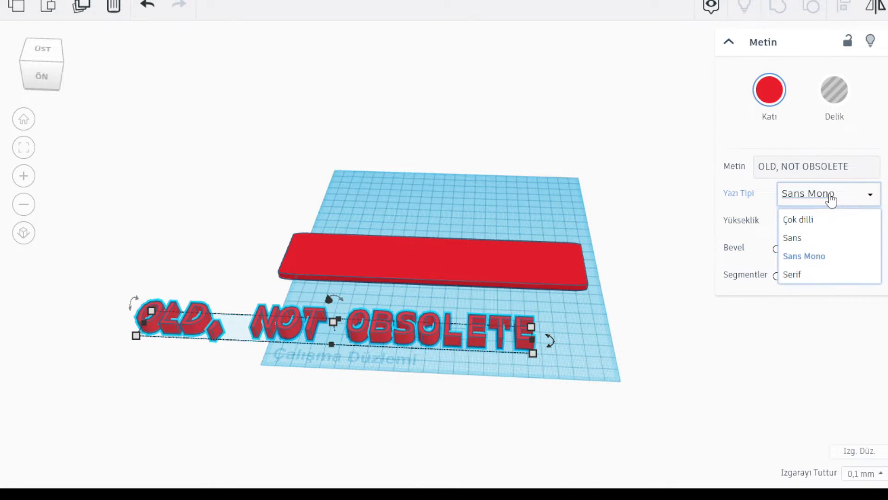
click(818, 276)
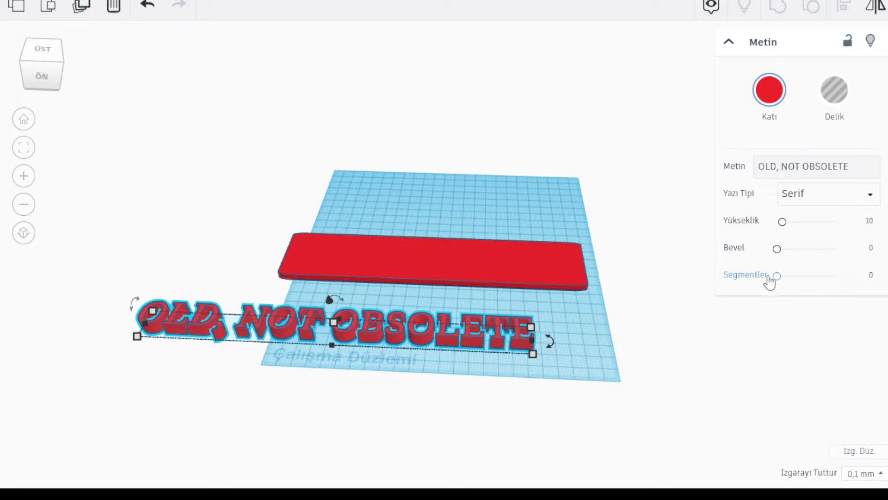
Move the text about 63 mm lengthwise and 76 mm across onto the red plate and colour it yellow
right_drag(581, 315, 593, 367)
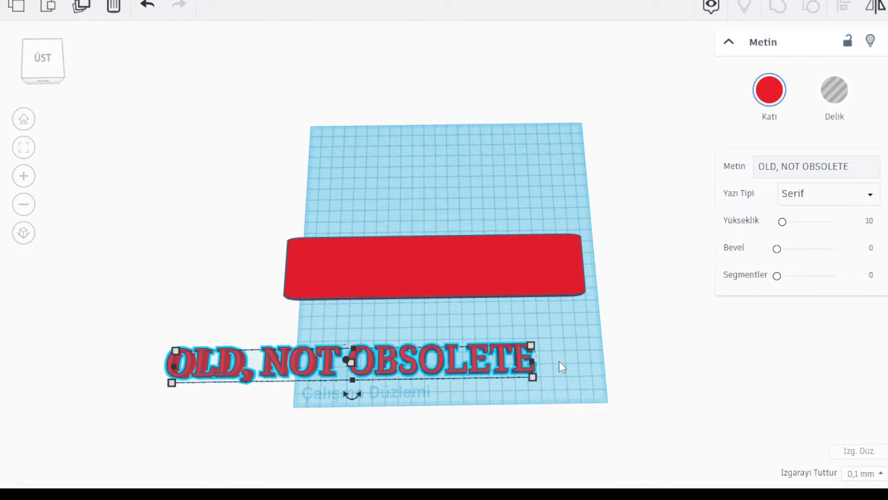
drag(451, 361, 529, 263)
click(763, 102)
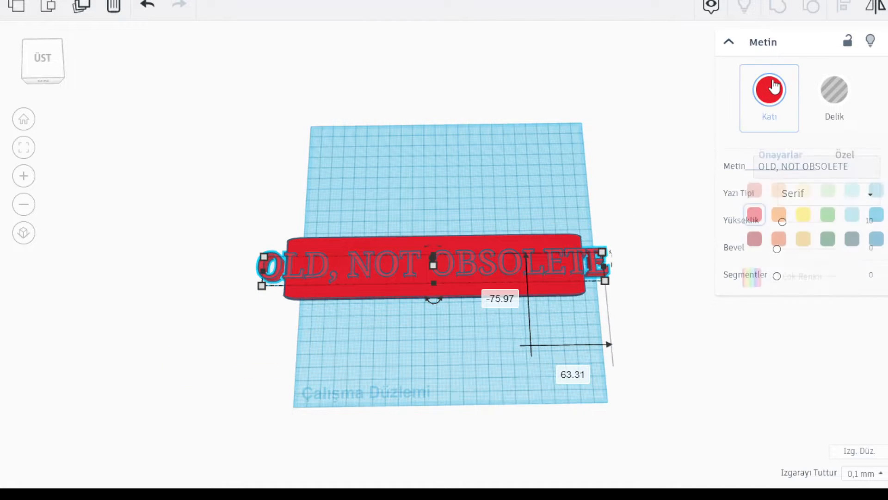
click(803, 214)
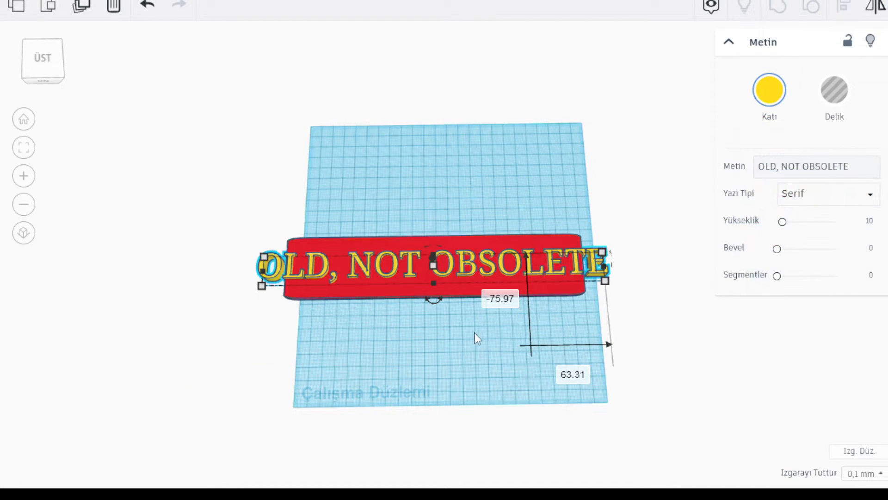
click(432, 336)
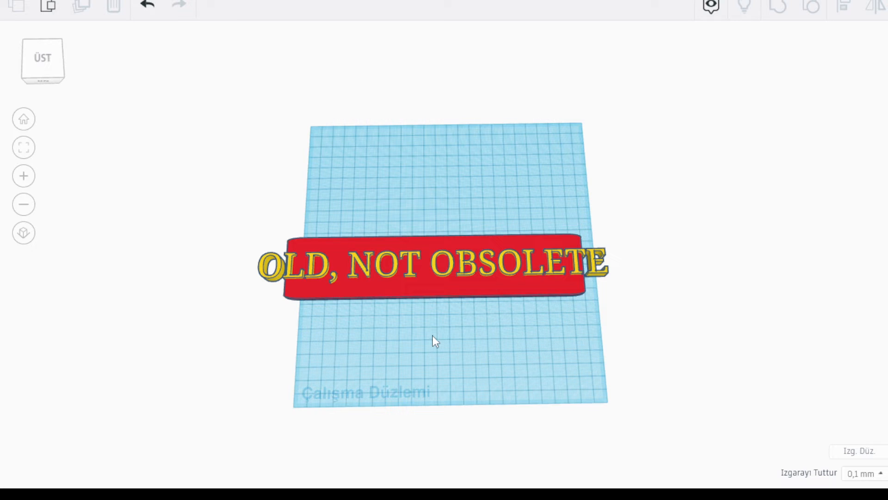
Lower the yellow text's height in stages to 9, 8 and finally 7 mm
click(528, 268)
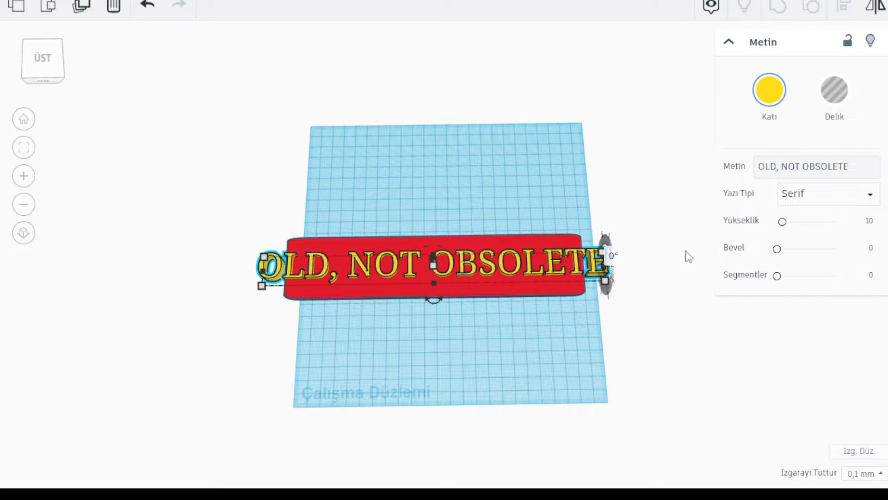
click(868, 224)
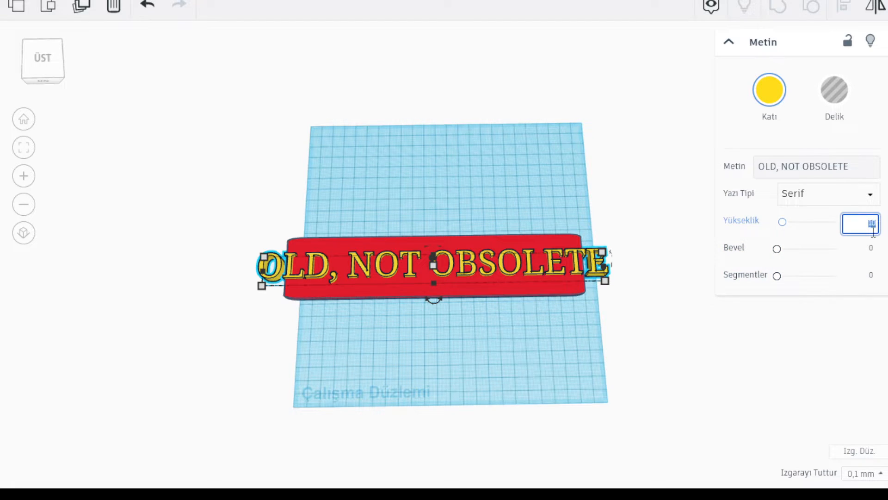
text(9)
key(Return)
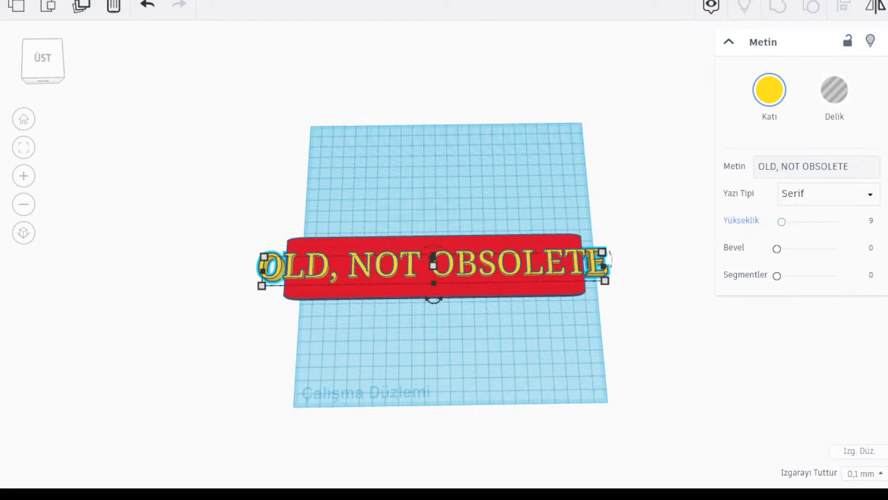
click(872, 221)
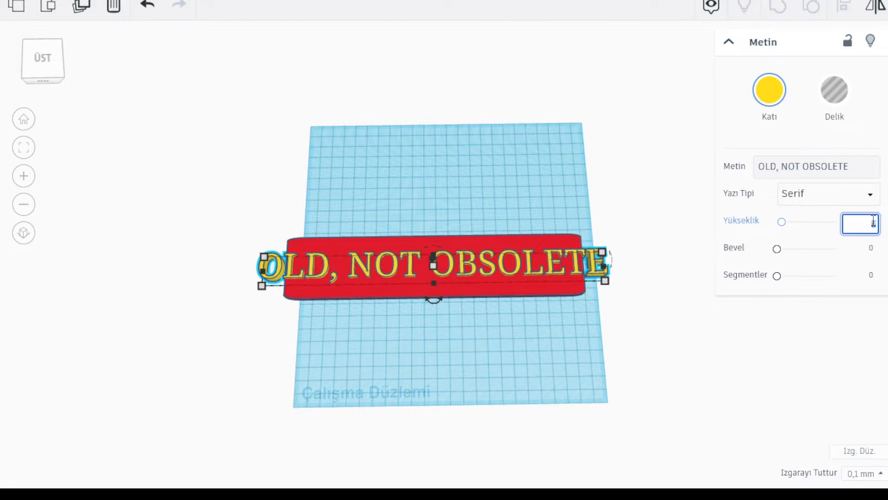
text(8)
key(Return)
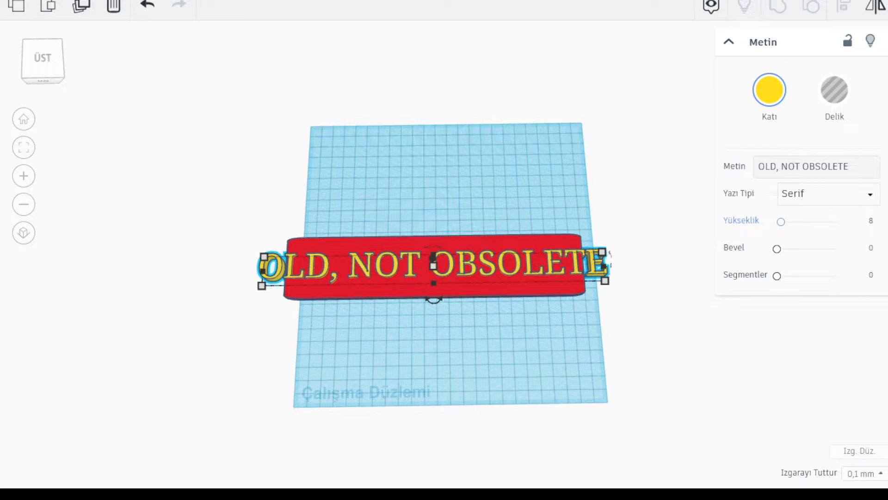
click(873, 221)
text(7)
key(Return)
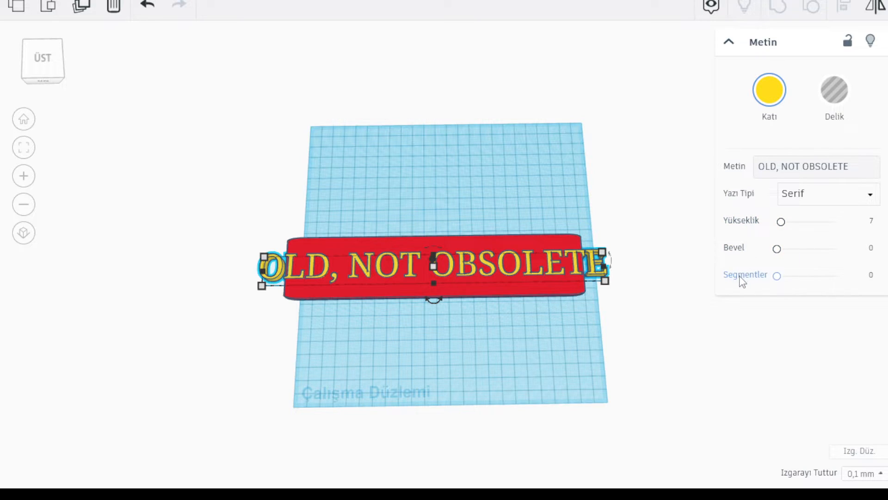
Shrink the text to about 232 by 20 mm and move it about 22 mm lengthwise so it fits on the plate
mouse_move(609, 289)
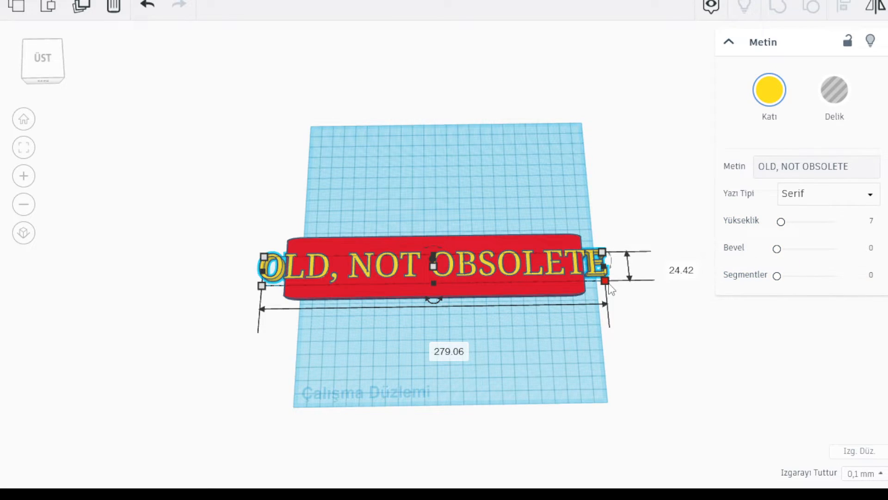
drag(609, 285, 550, 264)
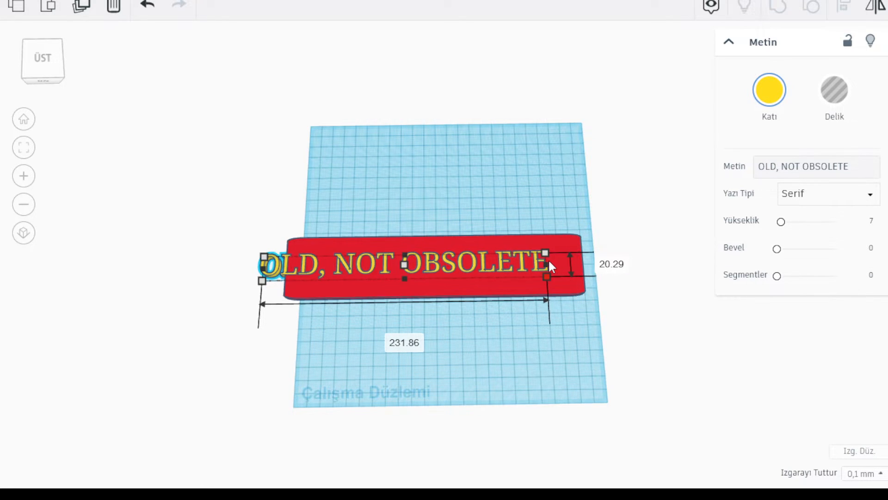
drag(487, 266, 511, 267)
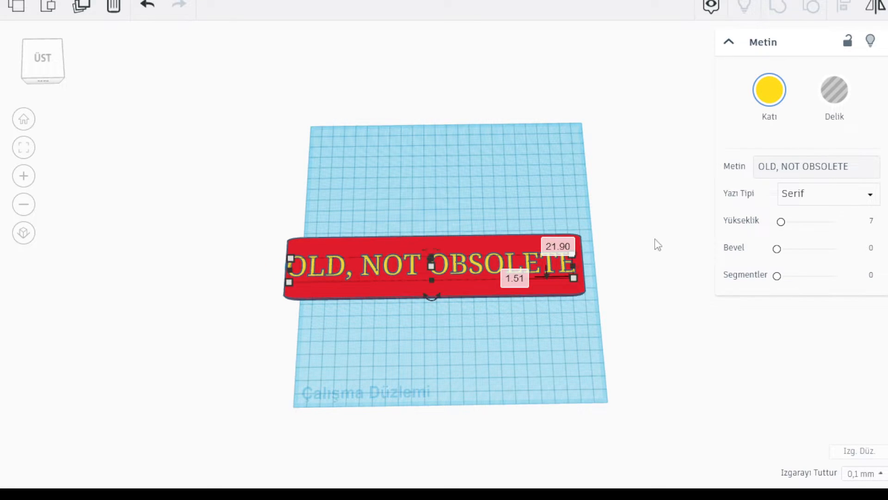
Align the text with the red plate, centring it both lengthwise and across
shift+click(510, 242)
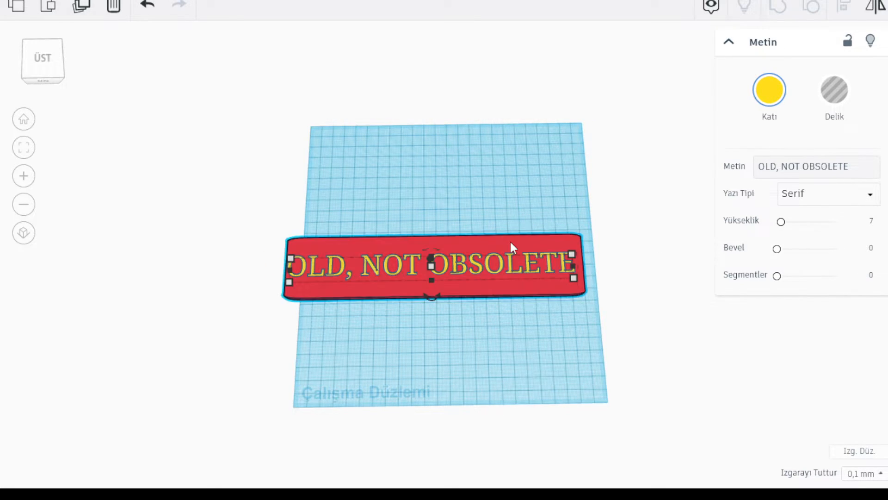
click(850, 10)
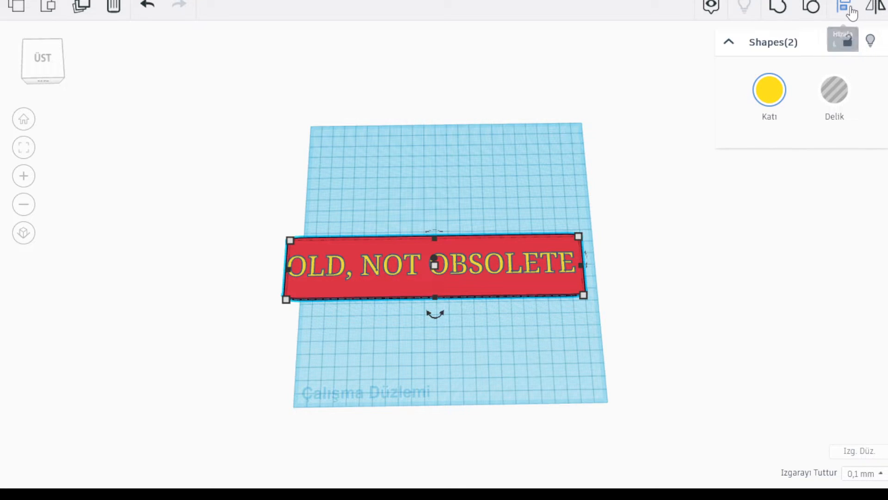
click(438, 316)
click(271, 270)
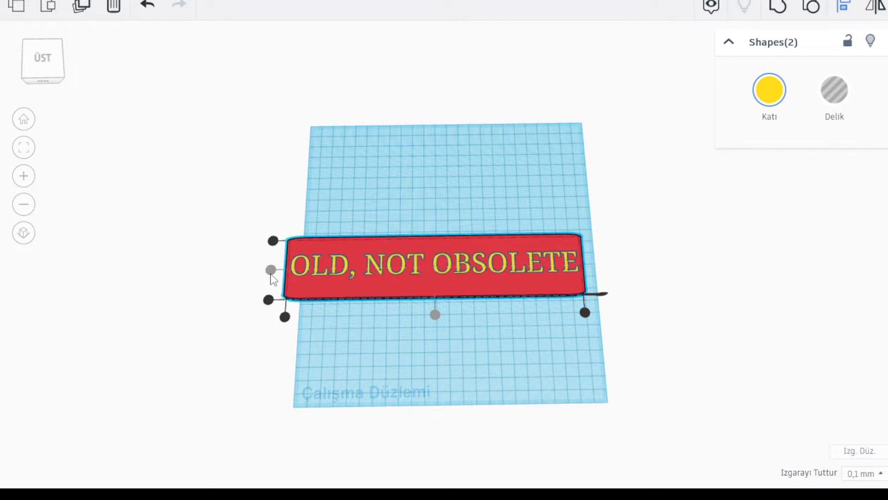
click(373, 346)
Set the vertical size of the "OLD, NOT OBSOLETE" text to 6 mm
scroll(404, 298, up, 5)
right_drag(405, 298, 398, 264)
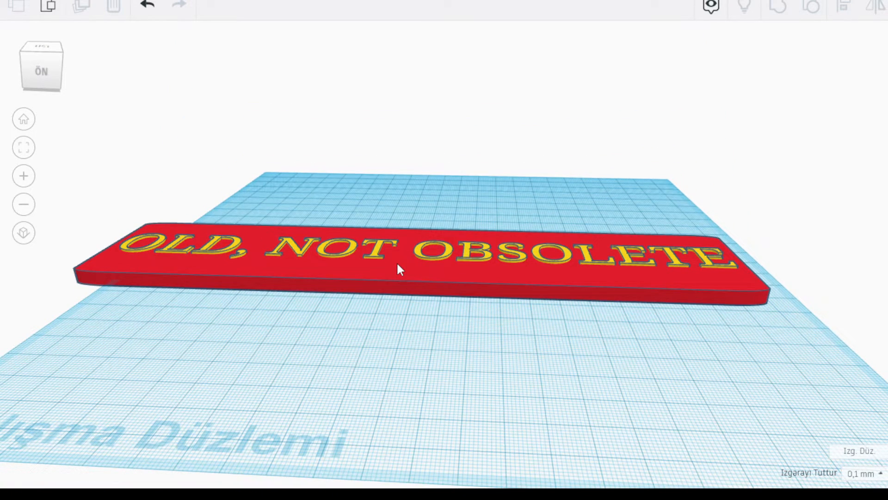
right_drag(396, 262, 424, 350)
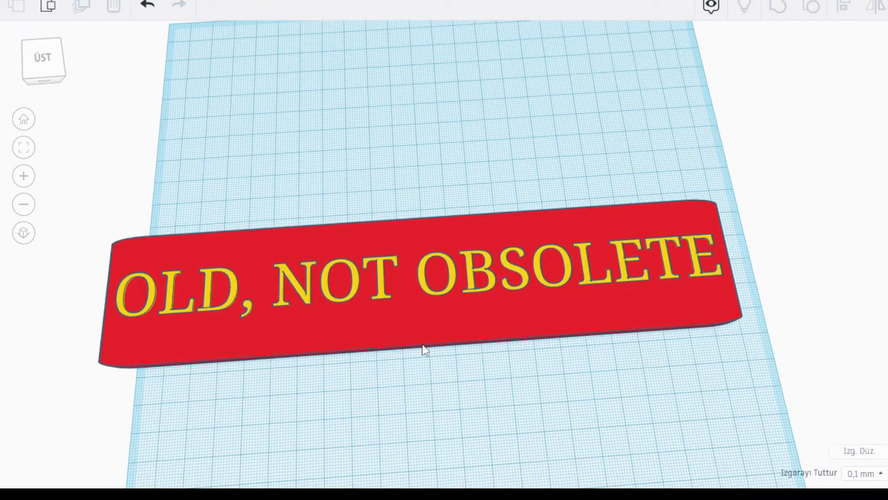
click(450, 290)
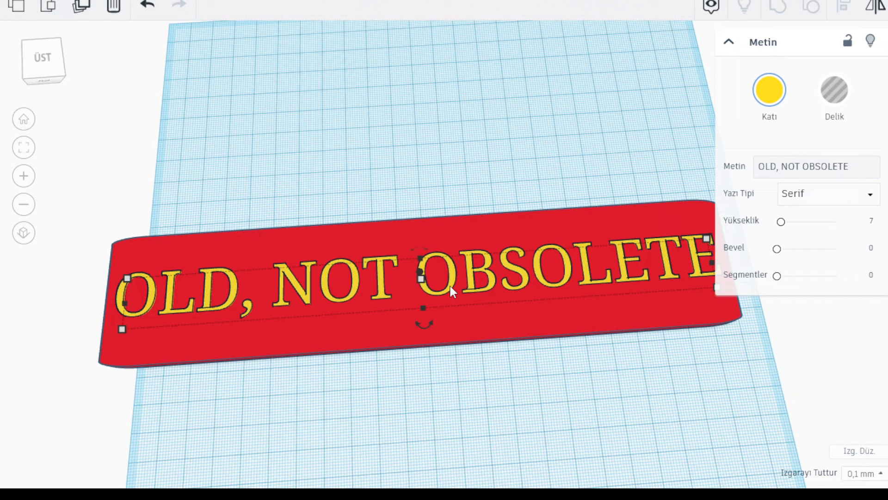
right_drag(440, 359, 436, 277)
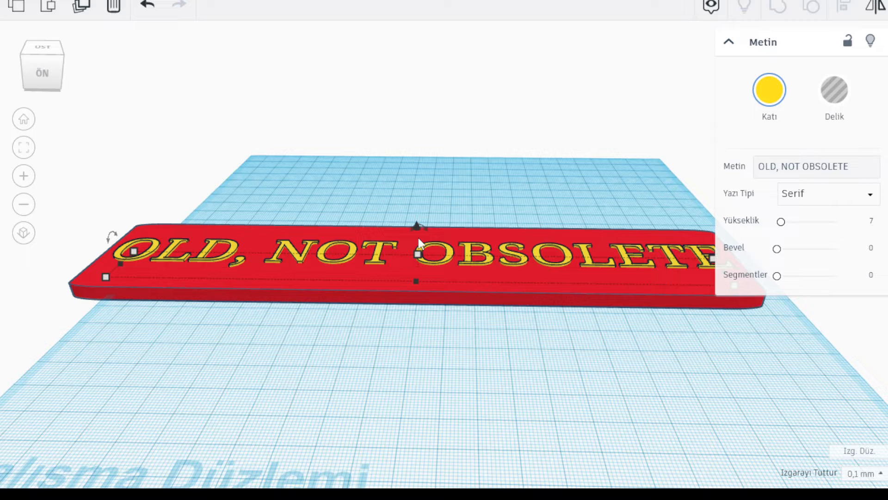
scroll(418, 238, down, 5)
drag(431, 226, 431, 226)
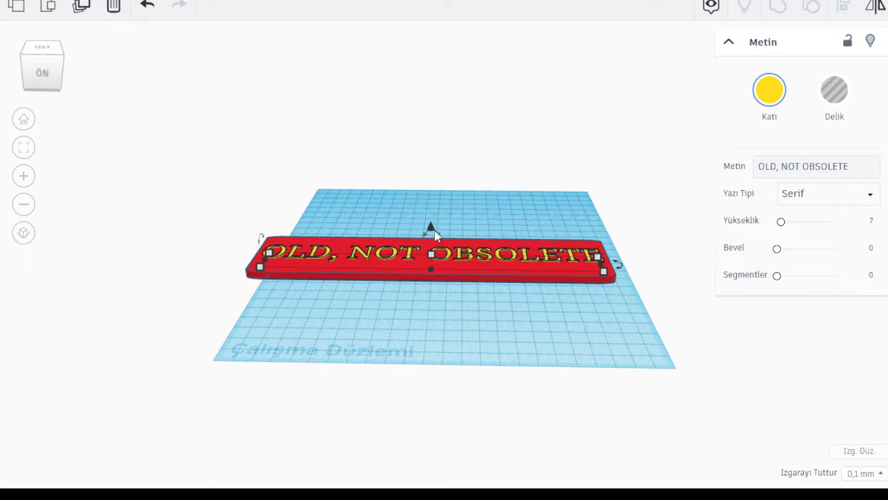
mouse_move(430, 258)
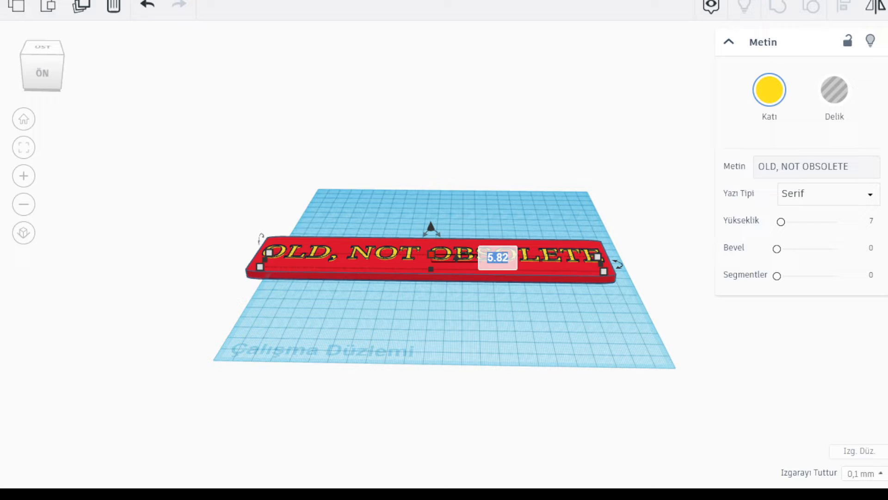
text(6)
key(Return)
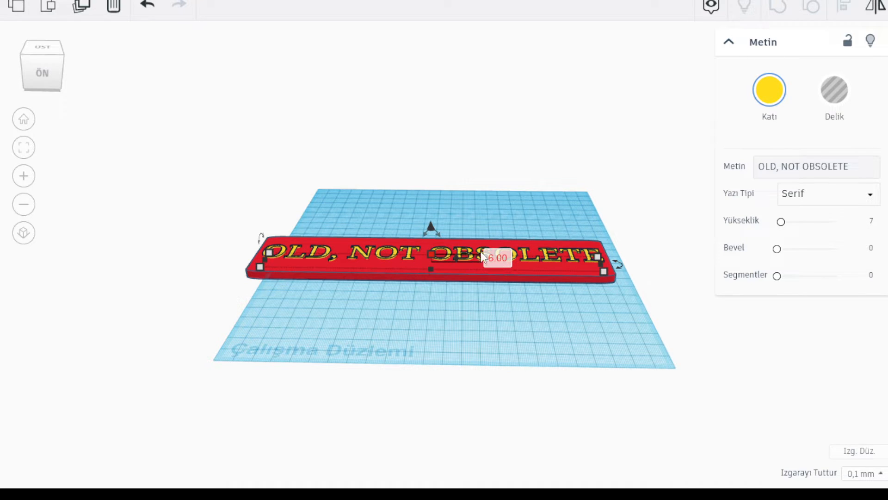
Try raising the text by 4 mm, and set its vertical offset back to 0
drag(432, 229, 431, 225)
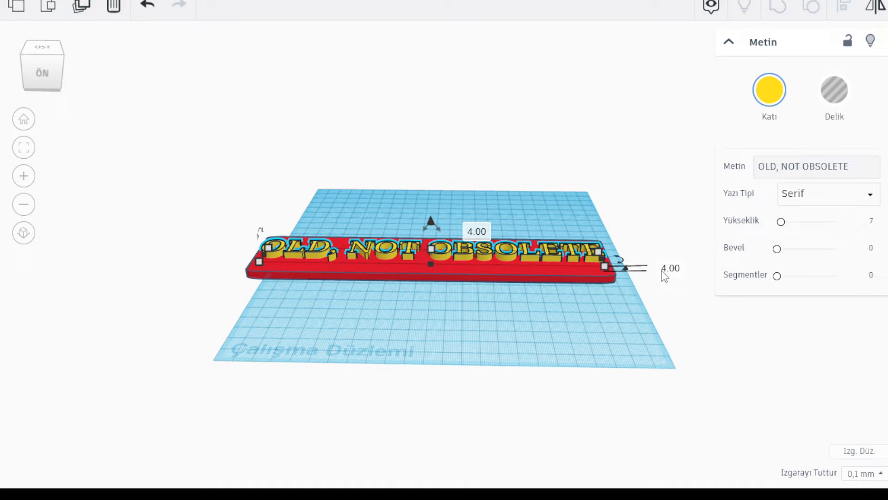
text(0)
key(Return)
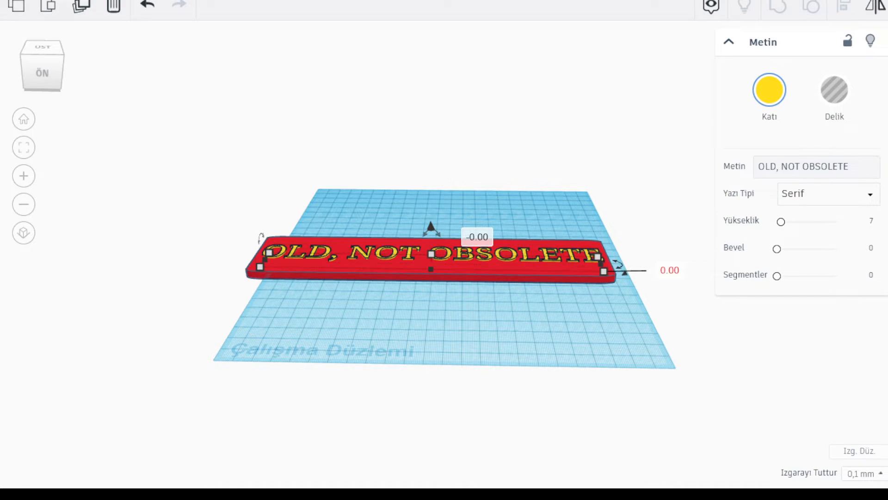
click(795, 359)
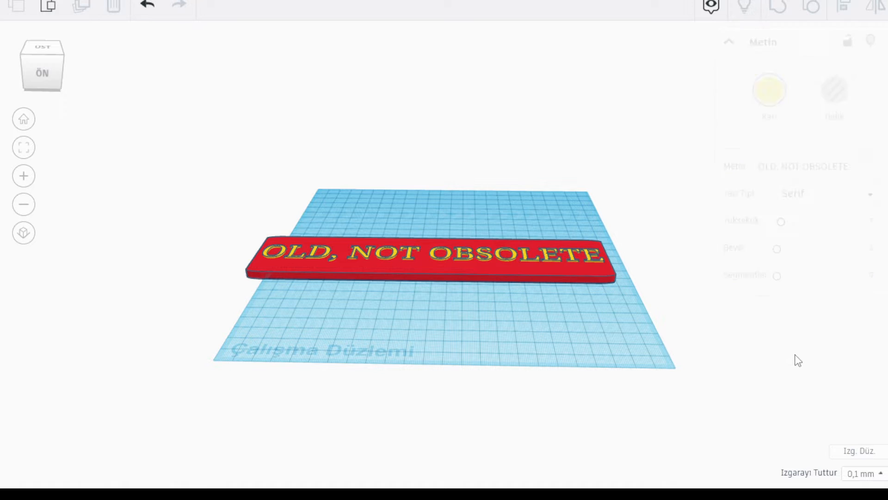
Examine the text's placement on the plate from above and at an angle, checking each as a separate object
right_drag(759, 265, 761, 363)
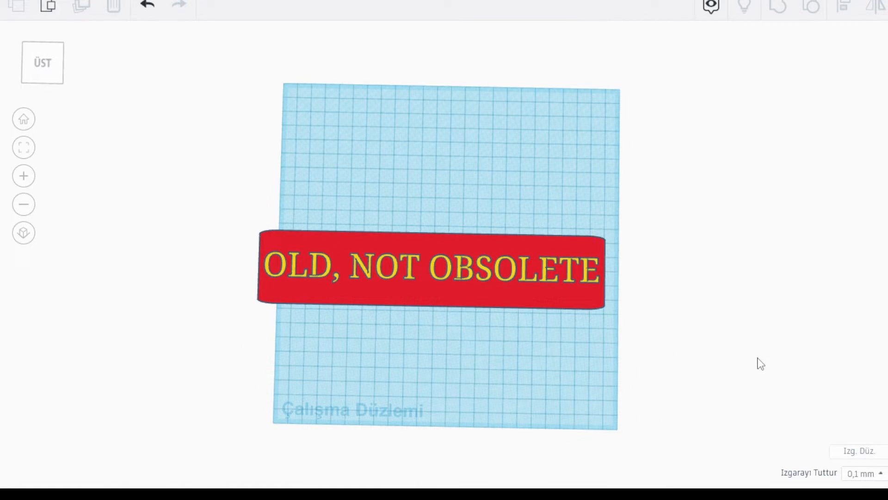
click(490, 270)
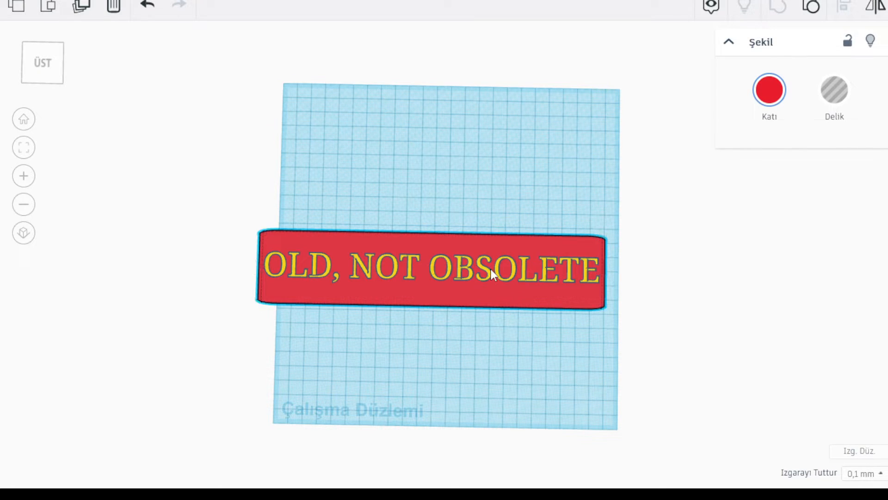
click(532, 194)
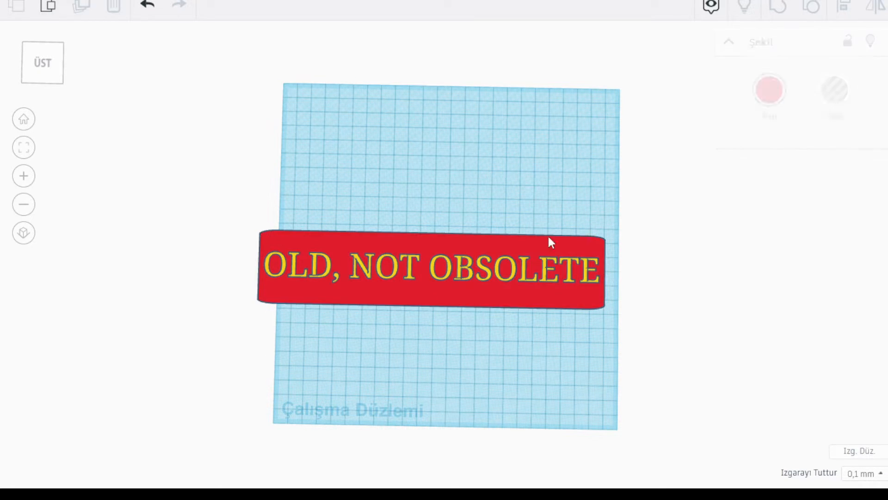
click(545, 274)
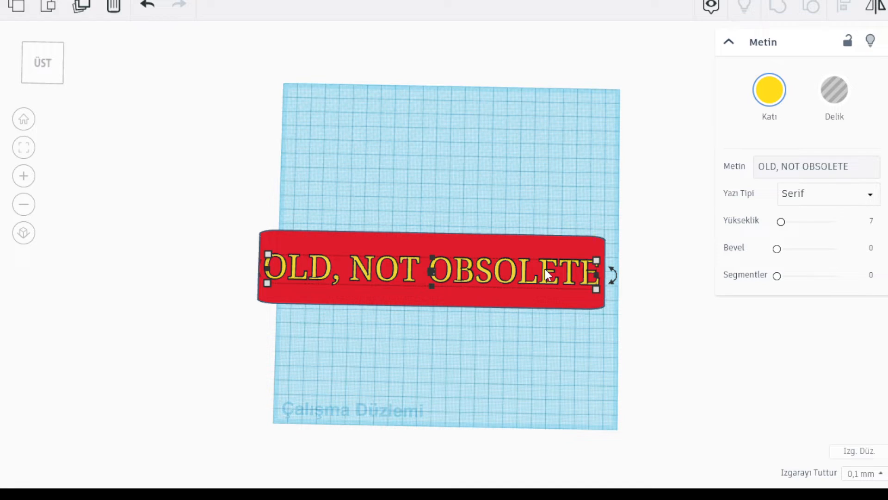
click(733, 359)
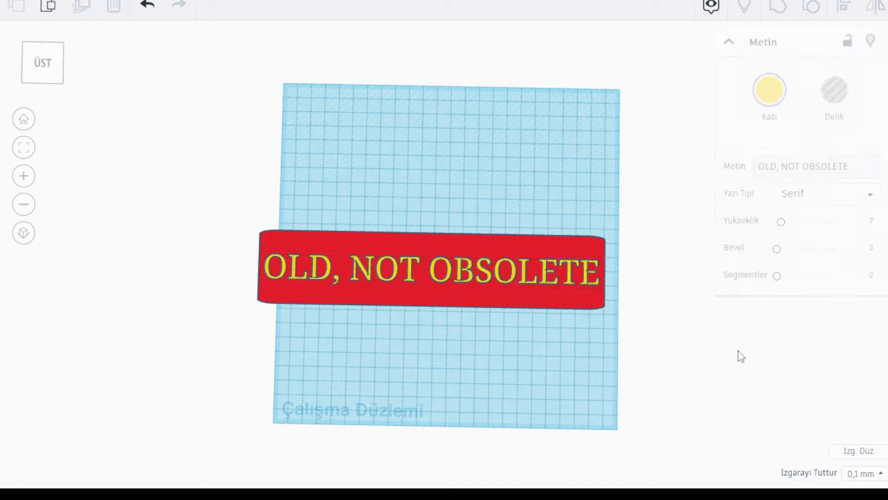
scroll(828, 195, up, 1)
scroll(828, 195, down, 3)
scroll(808, 193, up, 2)
right_drag(808, 193, 799, 142)
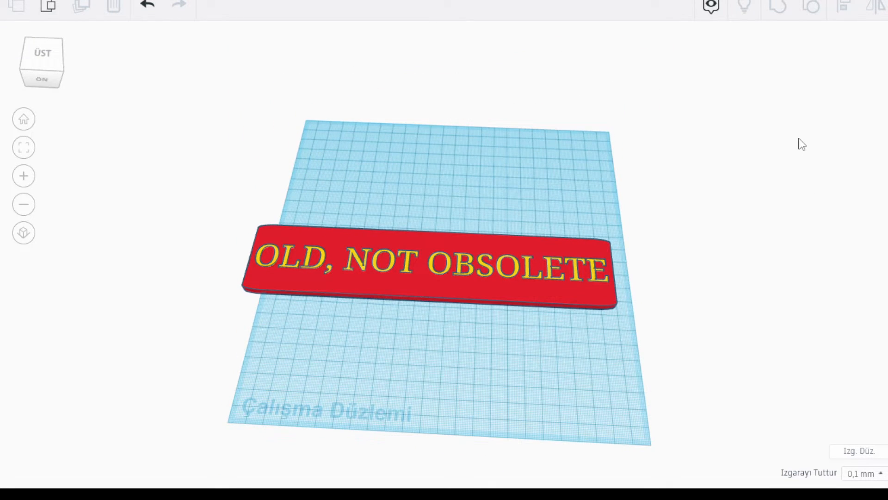
scroll(799, 138, down, 1)
scroll(799, 139, up, 1)
Place a box in front of the plate, 200 mm long, and colour it green
click(276, 327)
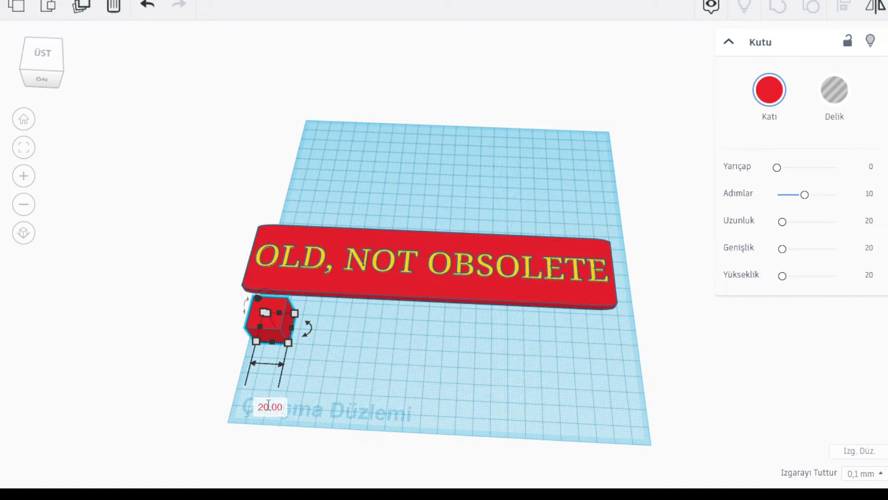
click(269, 406)
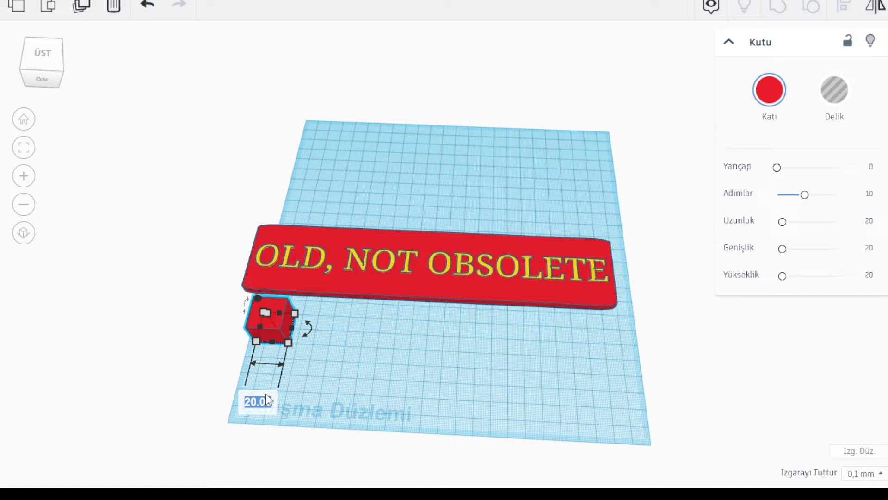
text(200)
key(Return)
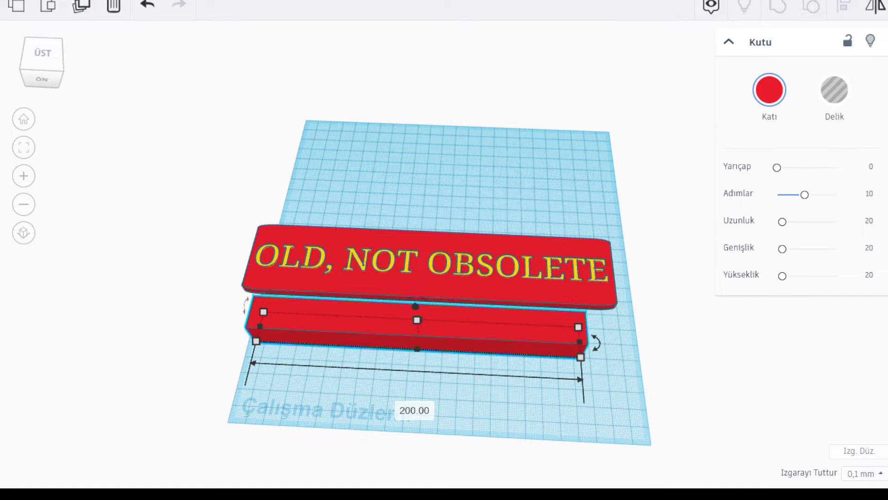
click(768, 96)
click(826, 217)
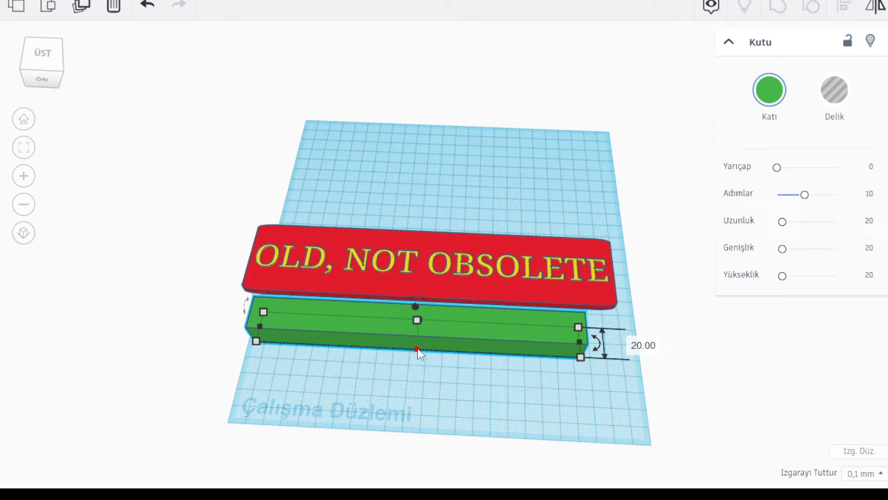
Set the green box's height to 6 mm
right_drag(571, 408, 512, 306)
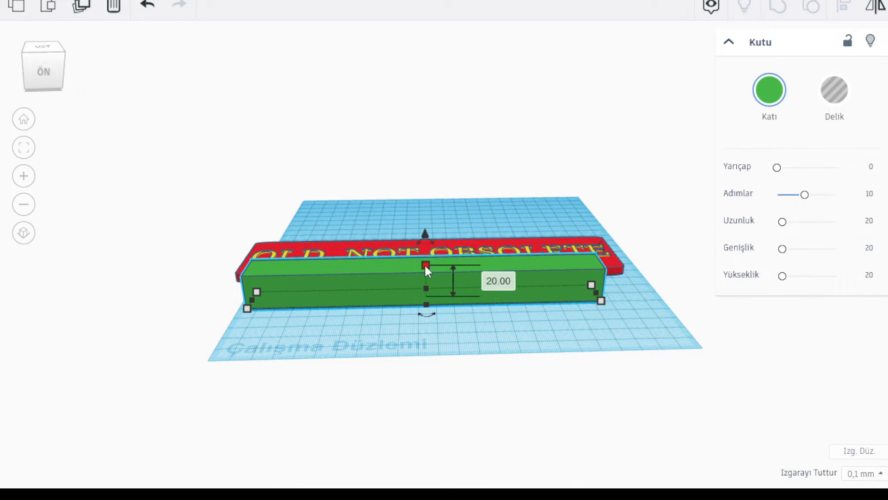
click(498, 280)
text(6)
key(Return)
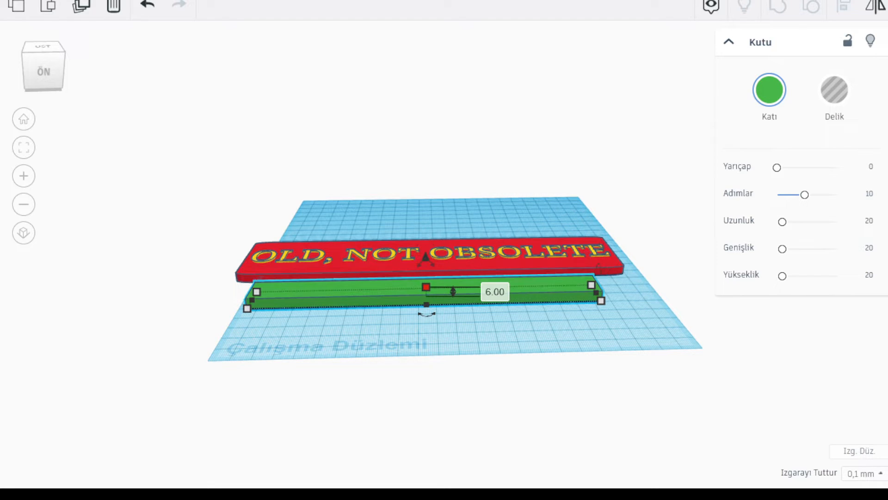
click(427, 305)
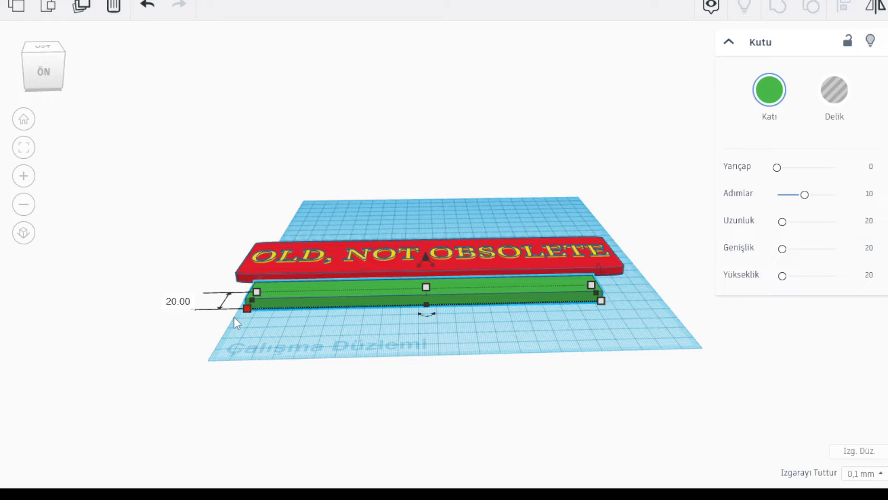
Lengthen the green box to 220 mm and move it about 16 mm lengthwise and 8 mm towards the plate
right_drag(243, 340, 228, 432)
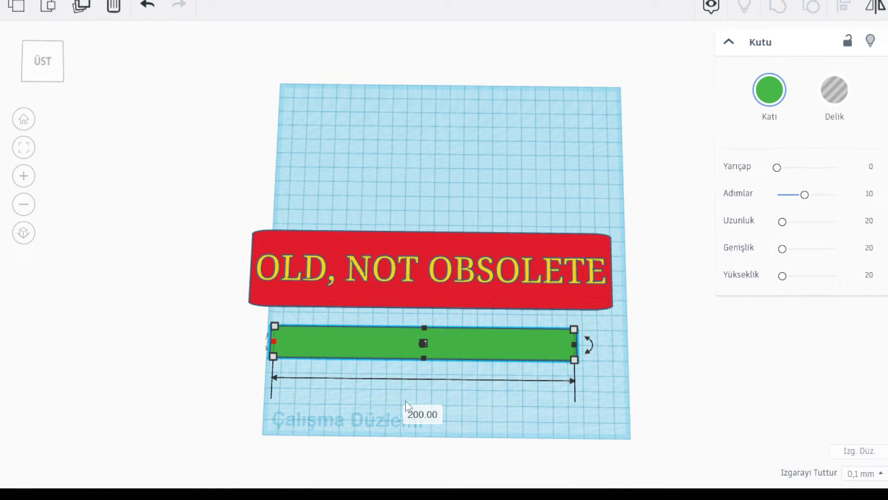
click(415, 412)
text(220)
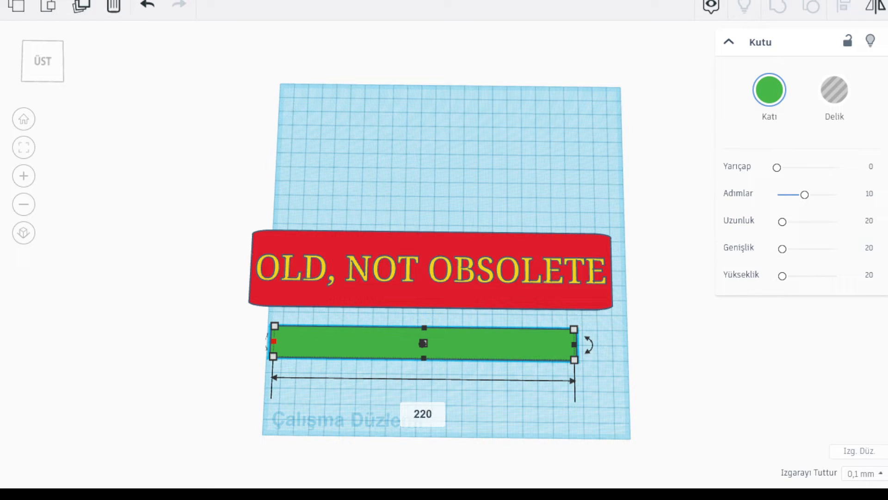
key(Return)
drag(365, 353, 389, 342)
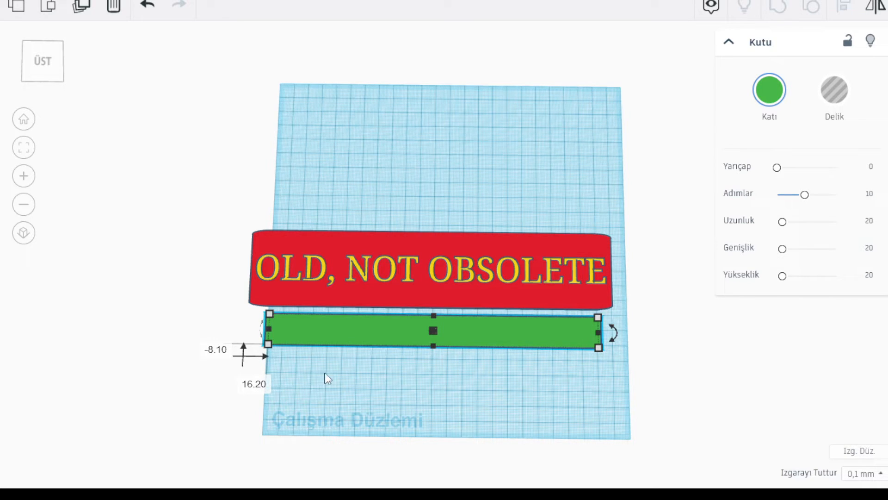
Set the green box's length to 210 mm and shift it slightly to centre it along the plate
mouse_move(267, 331)
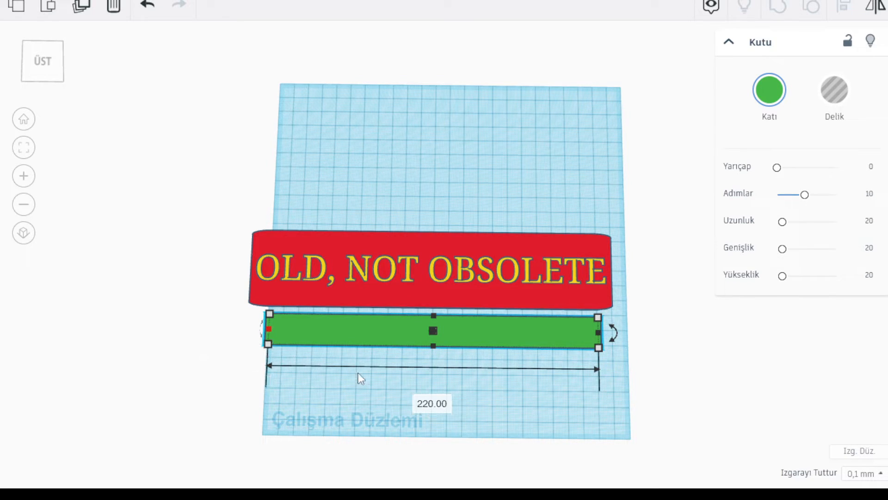
click(420, 404)
text(210)
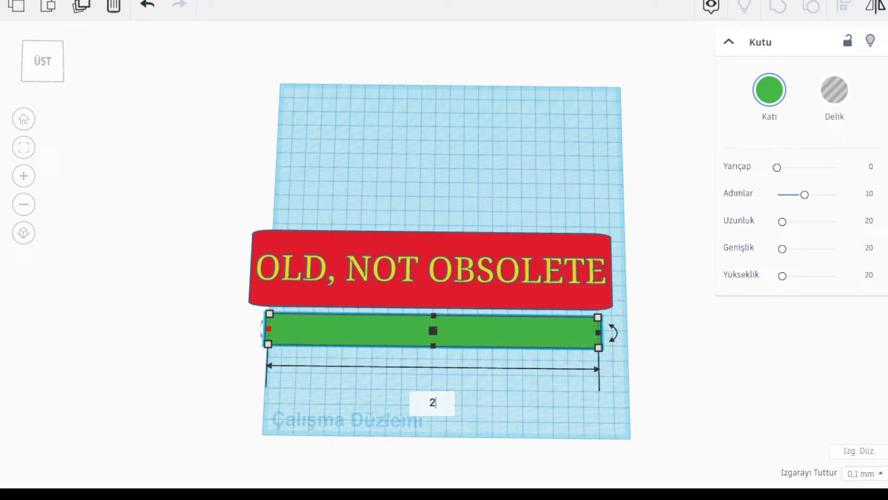
key(Return)
drag(388, 331, 381, 329)
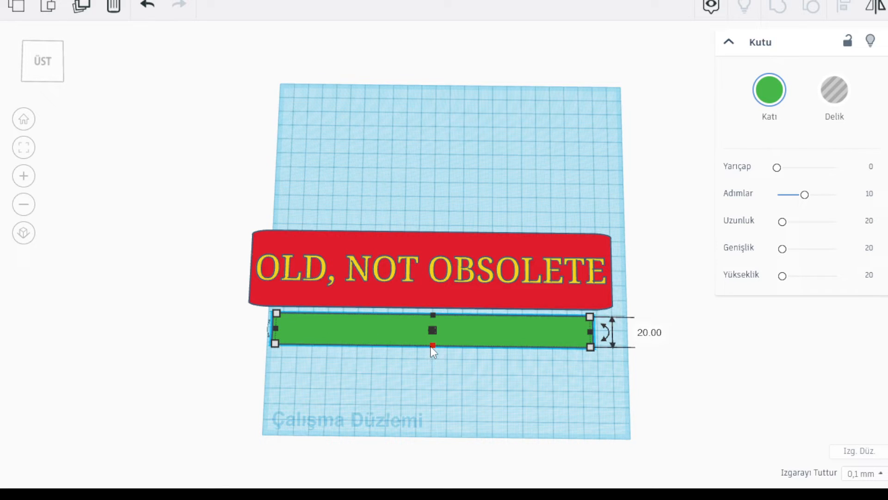
Set the green bar's width to 10 mm and move it about 17 mm across onto the plate, just below the text
click(649, 332)
text(10)
key(Return)
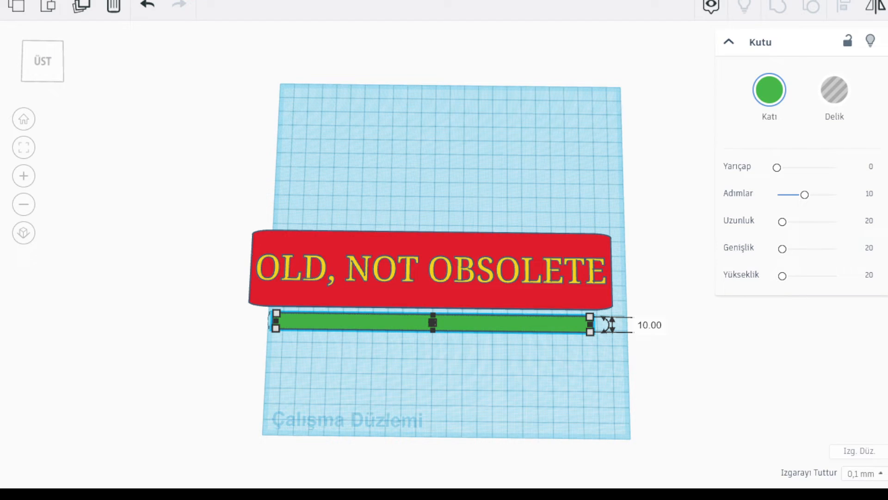
drag(535, 321, 535, 300)
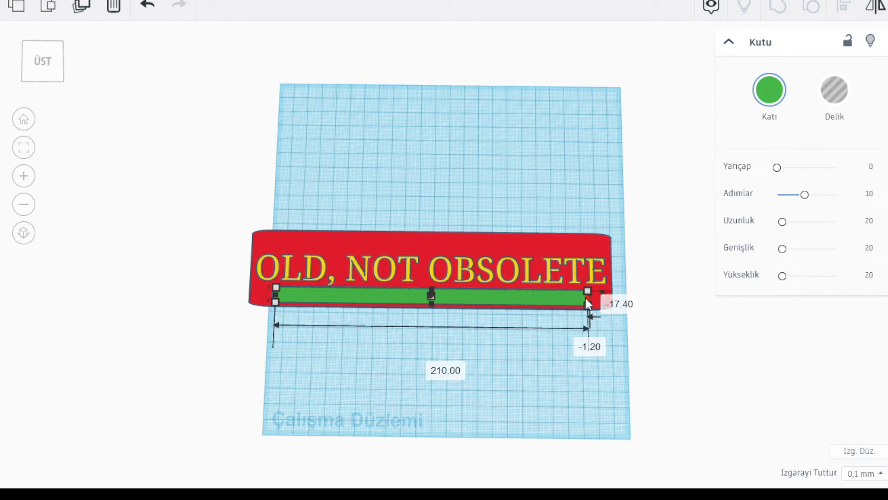
mouse_move(433, 302)
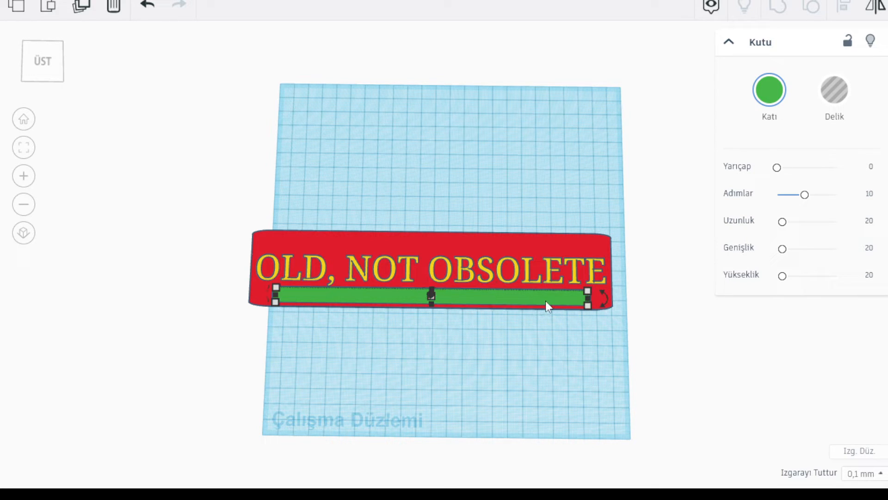
Set the green bar's width to 5 mm and move it about 1 mm lengthwise and 2.9 mm towards the plate's lower edge
scroll(546, 301, up, 5)
mouse_move(416, 350)
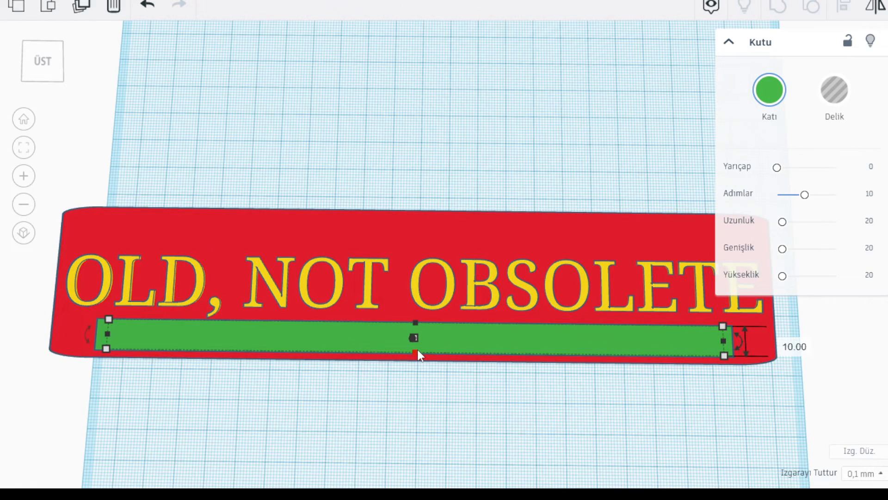
click(781, 341)
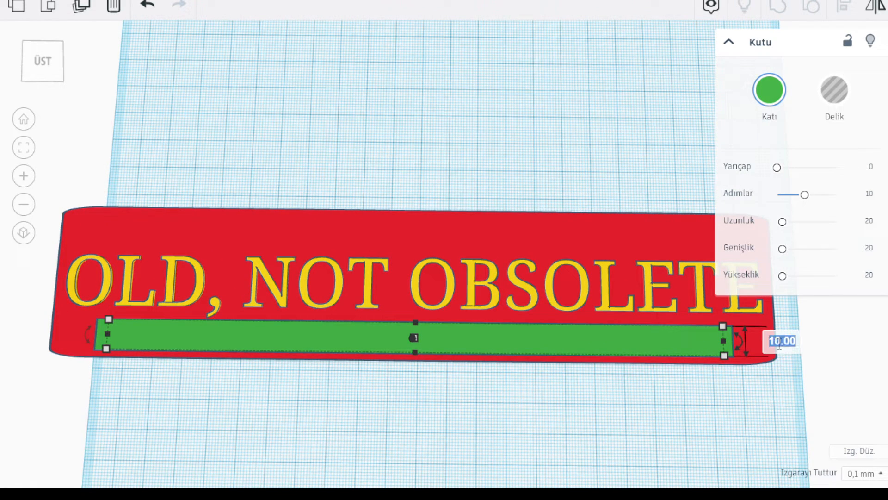
text(6)
key(Return)
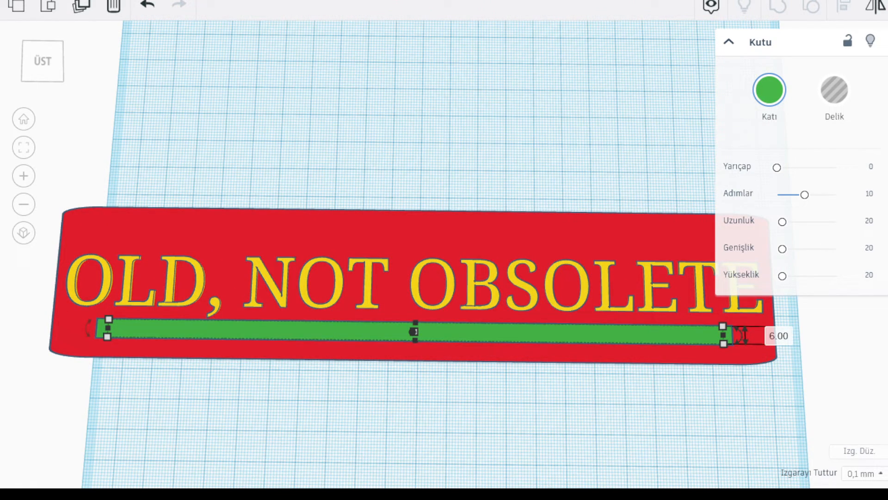
click(774, 338)
text(5)
key(Return)
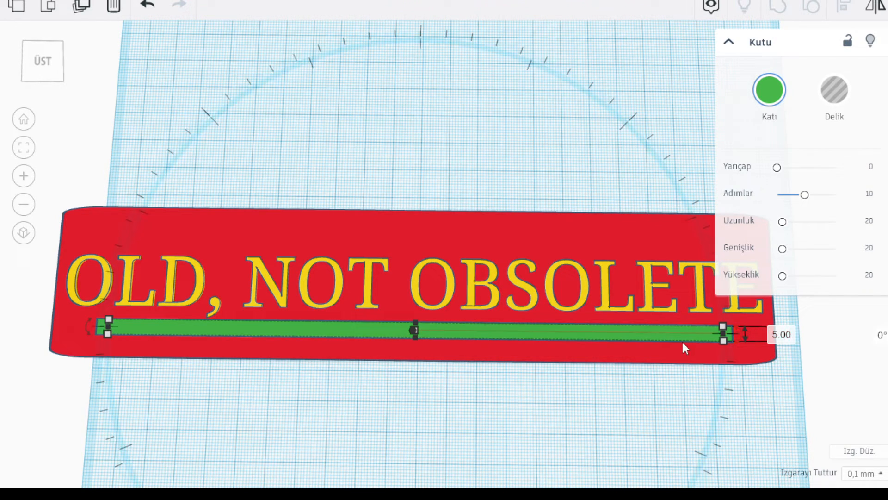
drag(634, 339, 637, 343)
scroll(657, 421, down, 5)
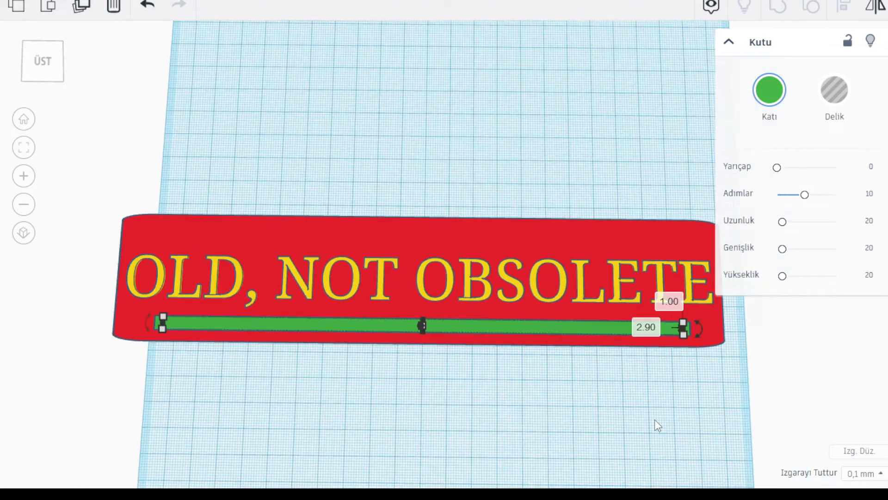
Centre the green bar lengthwise on the red plate with the Align tool
click(612, 382)
right_drag(568, 379, 442, 371)
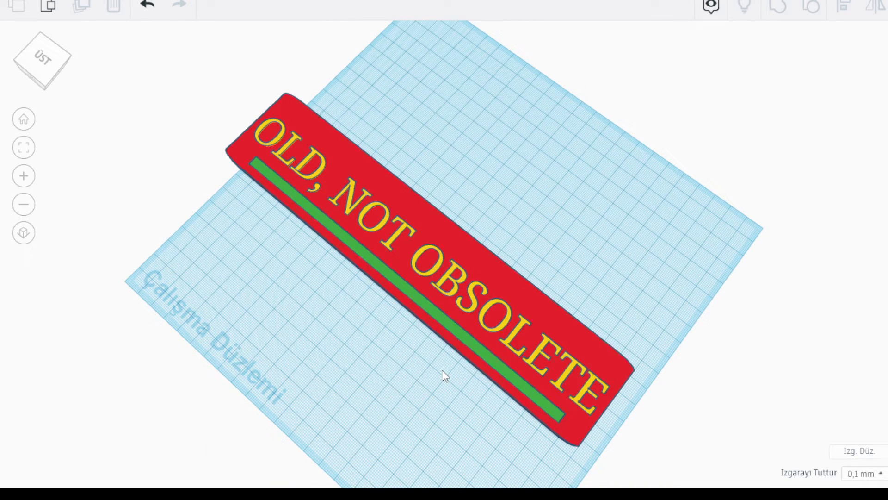
right_drag(442, 370, 563, 361)
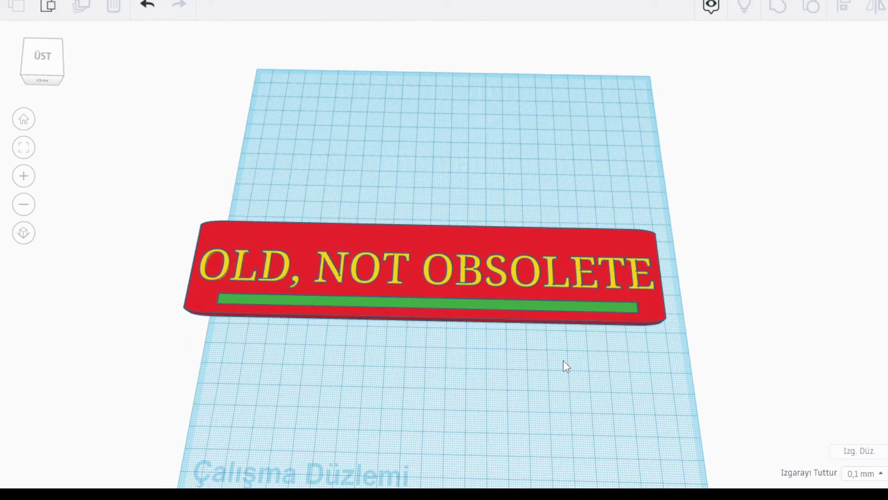
click(514, 311)
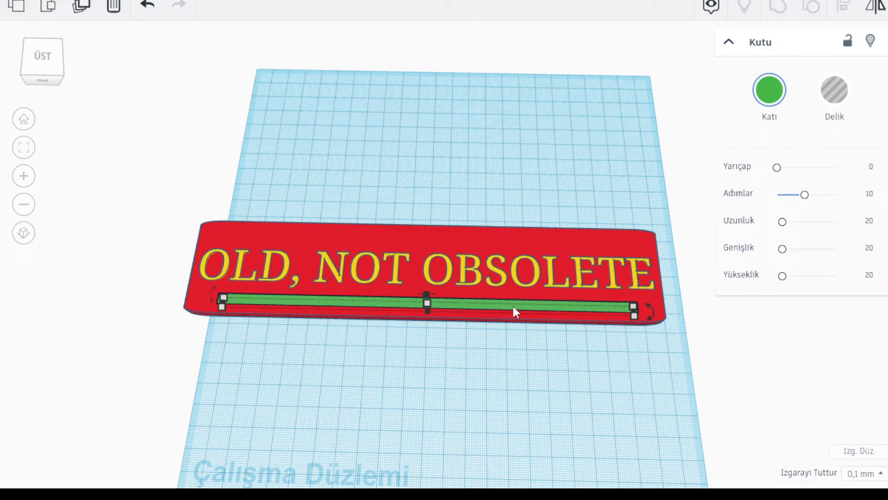
shift+click(593, 251)
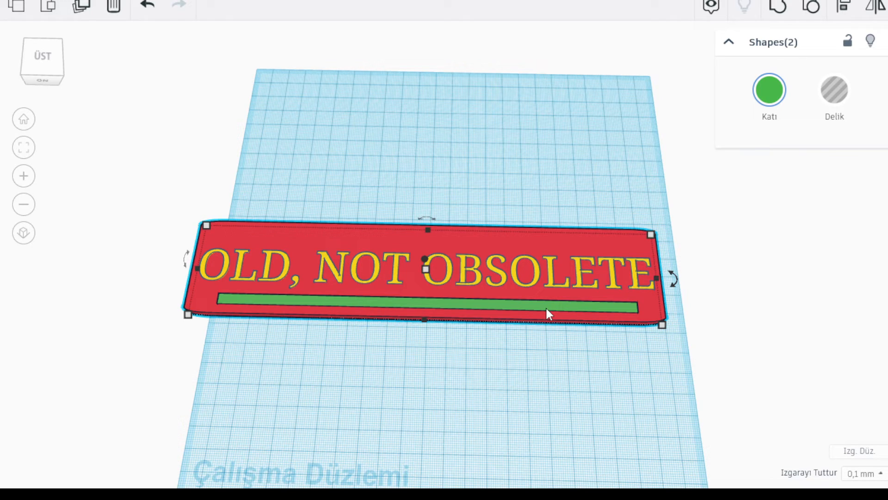
click(682, 313)
click(645, 311)
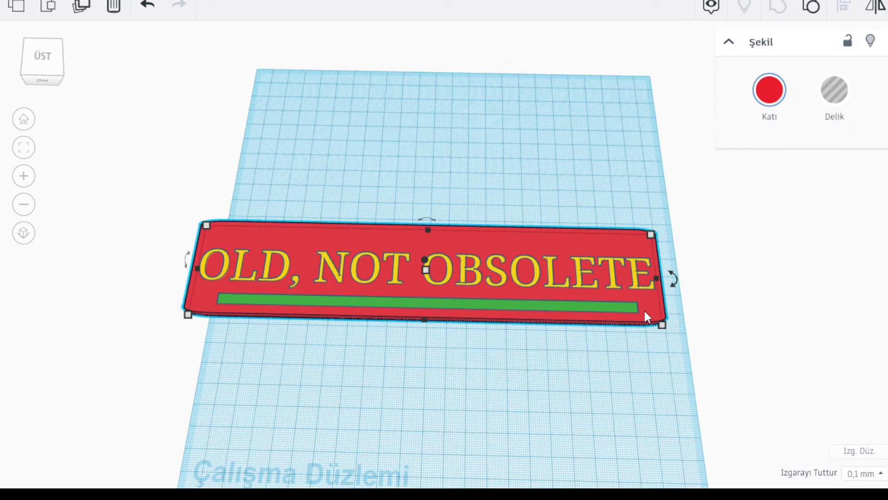
shift+click(610, 307)
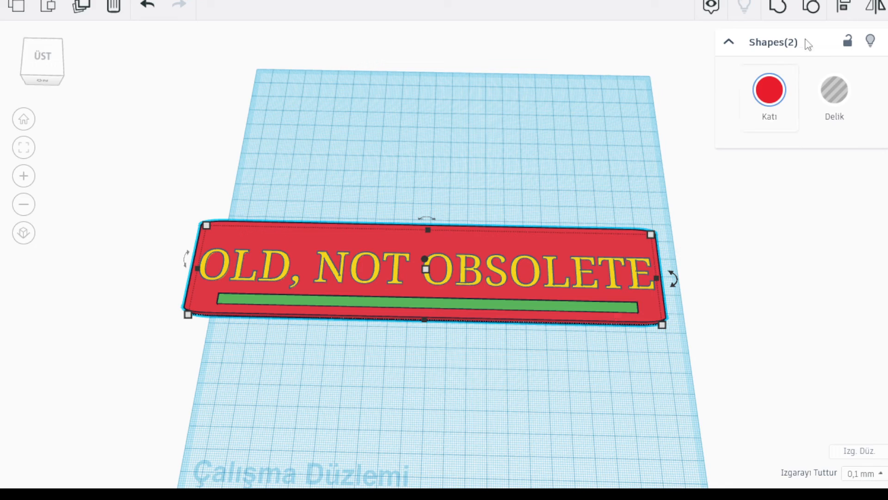
click(843, 8)
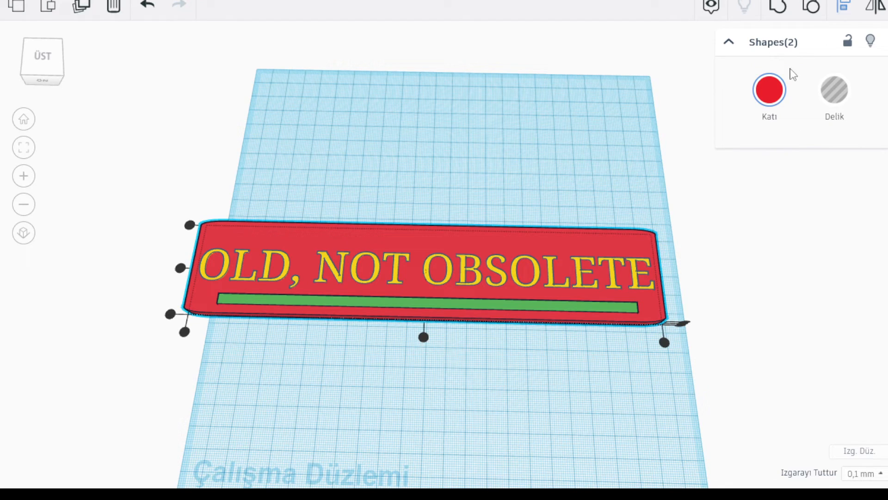
click(424, 337)
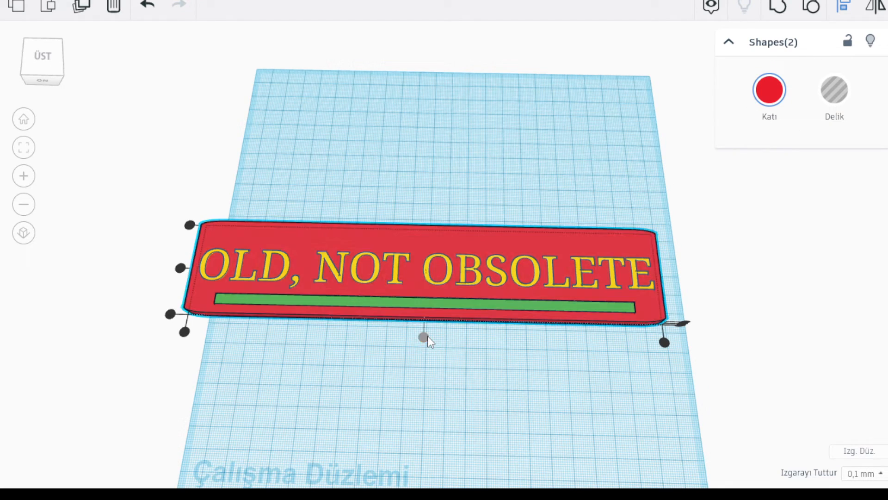
click(507, 365)
Duplicate the green bar and place the copy on the plate just above the text
click(623, 314)
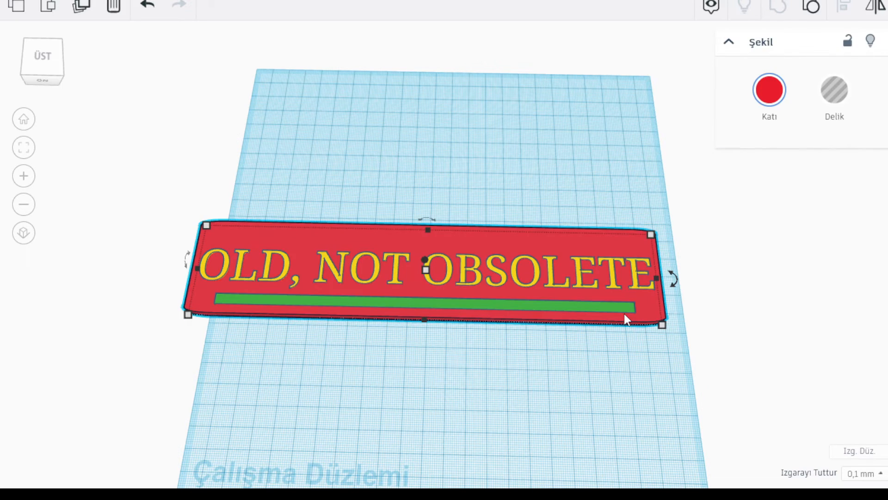
click(624, 309)
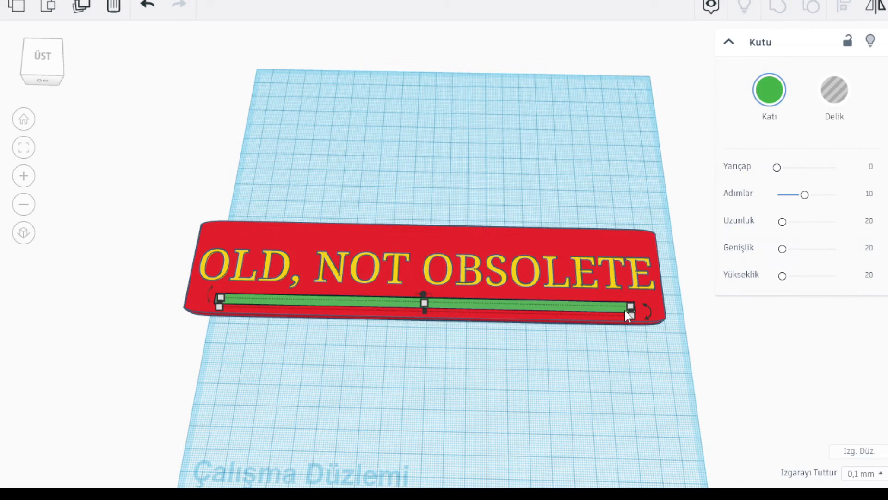
key(ctrl+v)
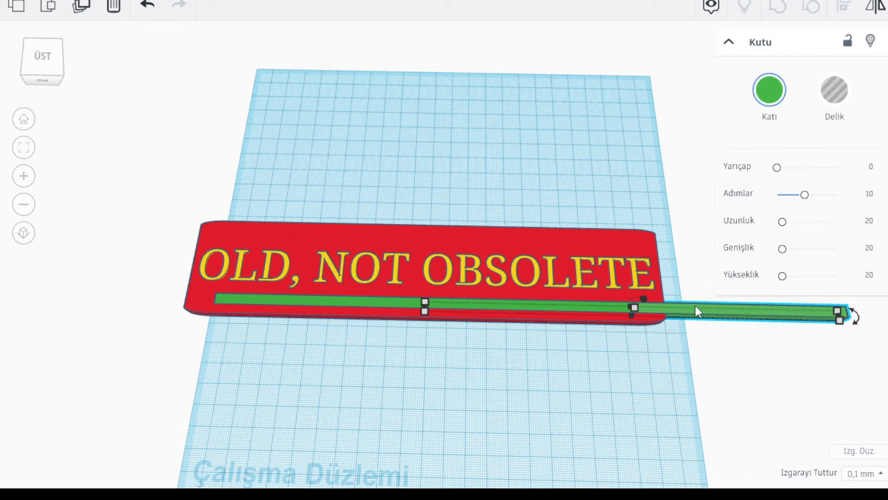
drag(706, 314, 490, 240)
right_drag(513, 388, 524, 432)
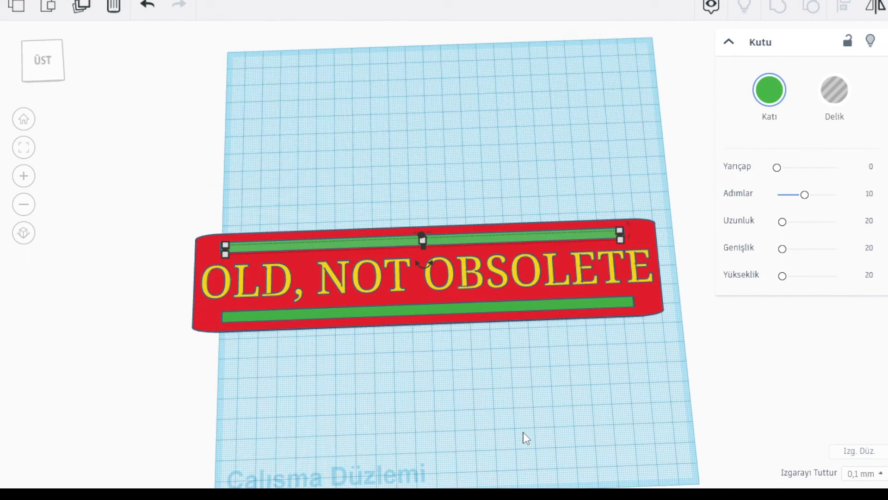
Group the lower green bar with the red plate
click(633, 304)
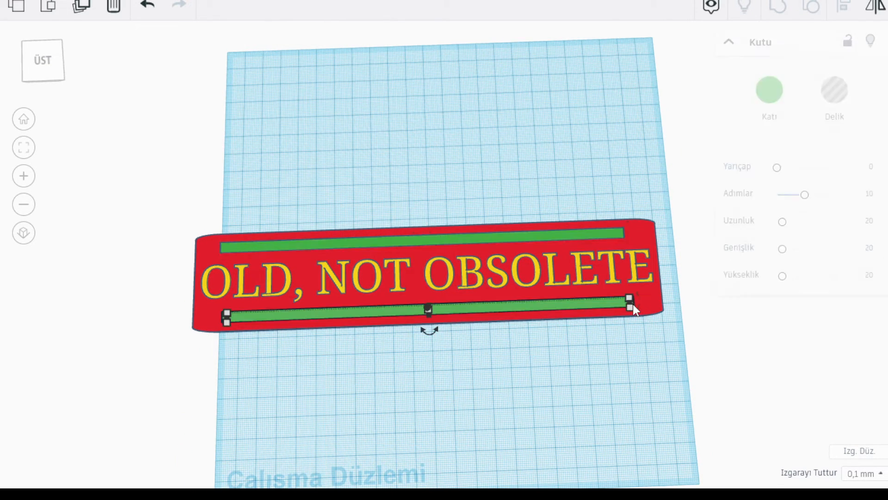
shift+click(653, 295)
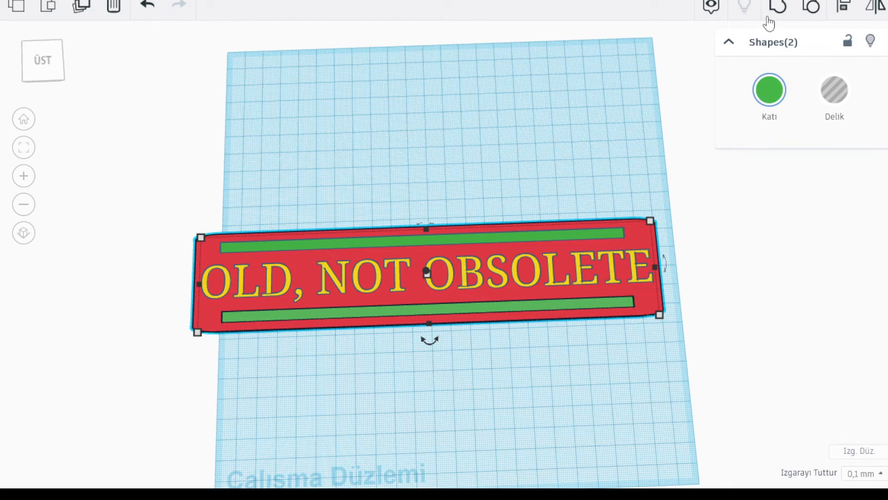
click(780, 7)
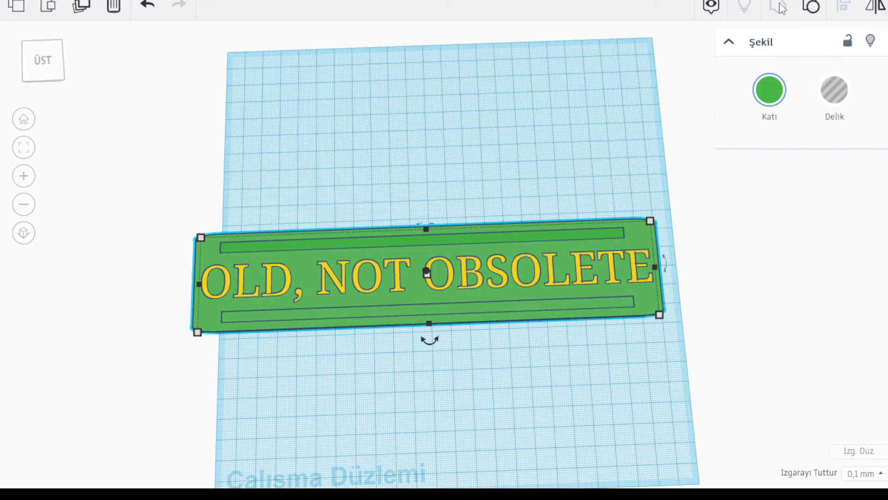
Change the upper bar's solid colour to blue
click(582, 237)
click(769, 90)
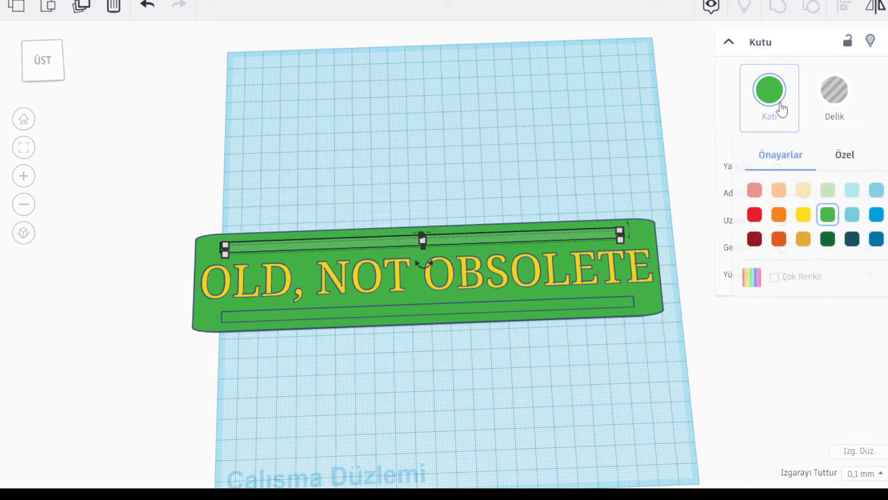
click(876, 215)
click(620, 345)
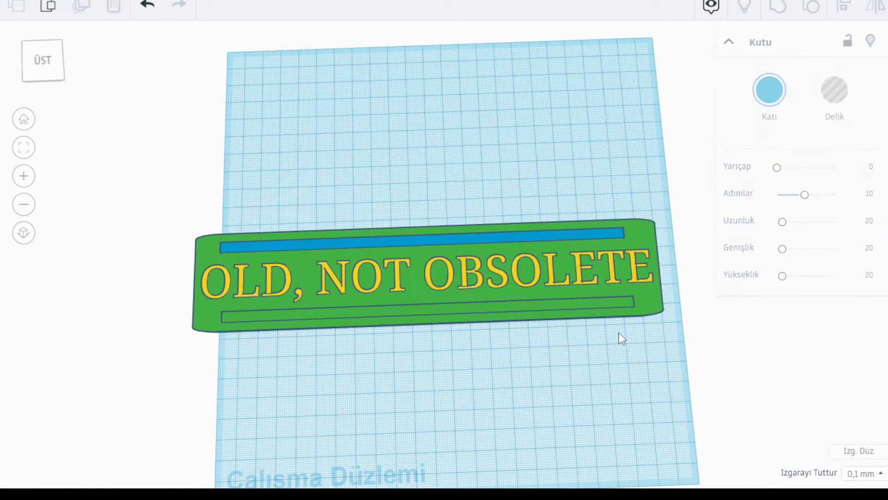
Centre the upper bar lengthwise on the plate with the Align tool, keeping the text out of the selection
right_drag(617, 311, 609, 340)
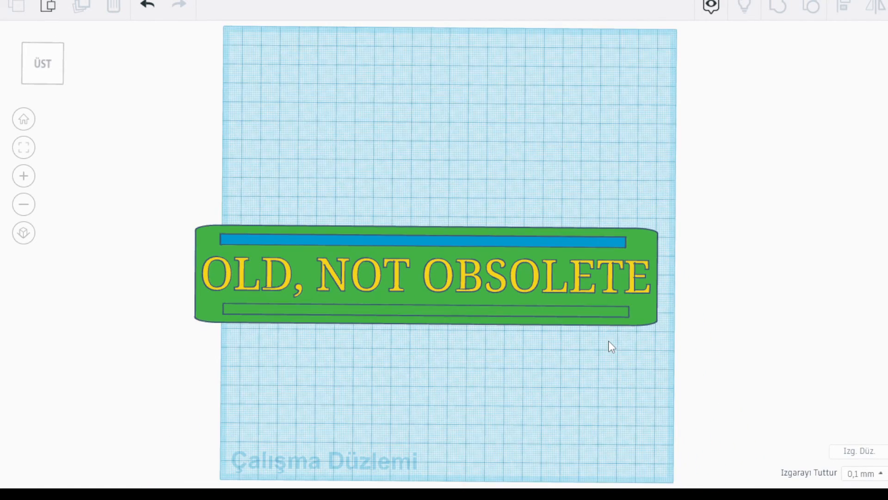
click(564, 246)
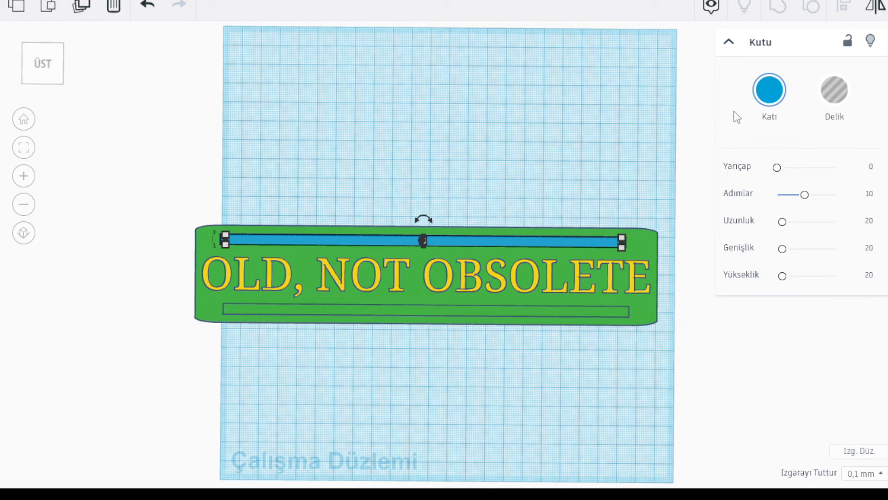
shift+click(640, 306)
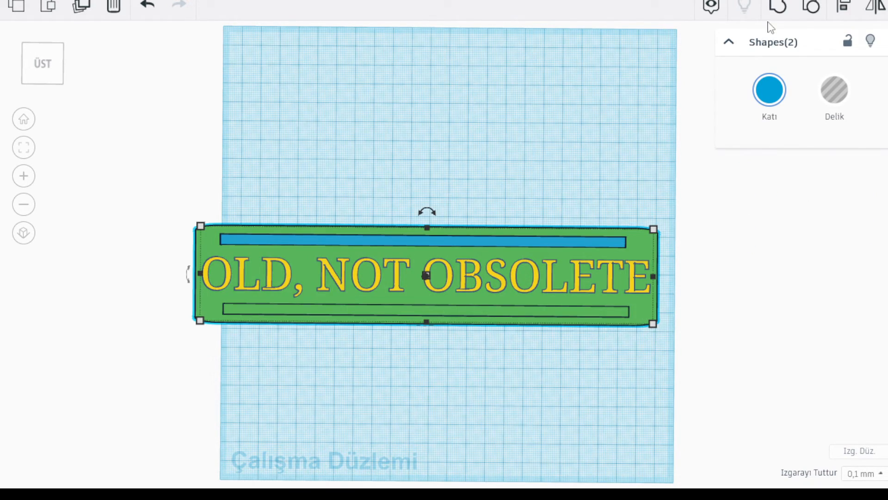
click(842, 11)
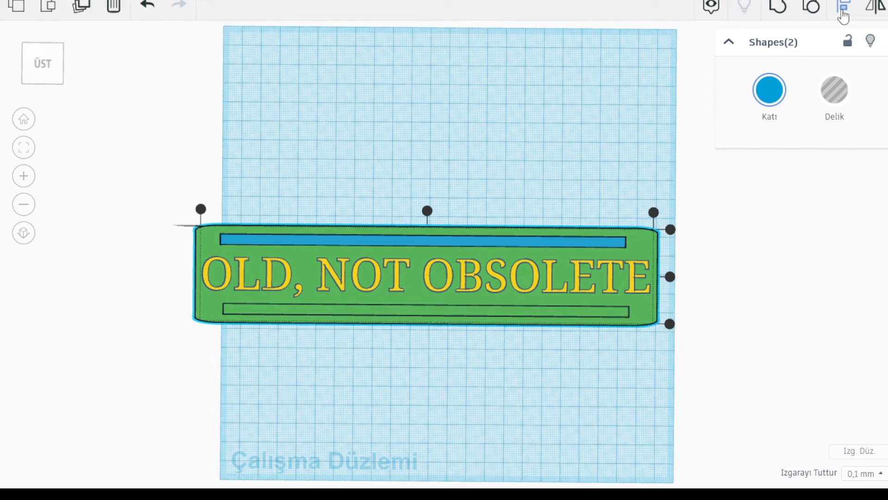
click(428, 212)
click(443, 238)
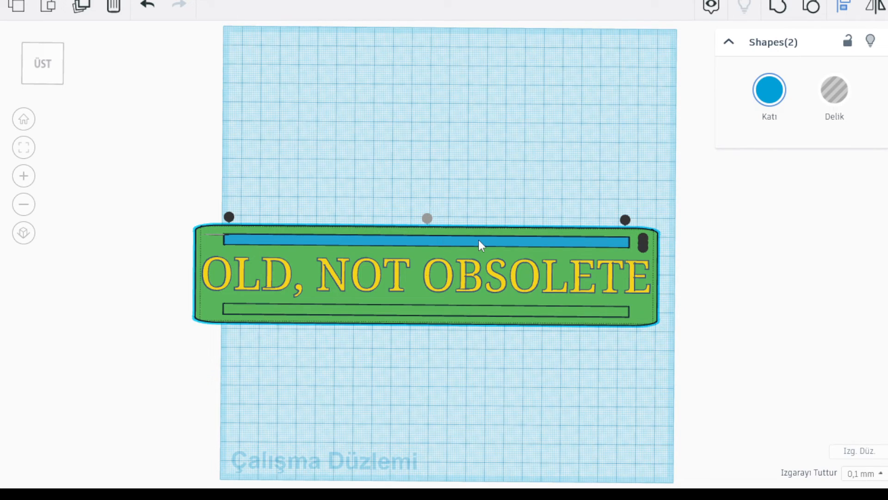
click(649, 306)
click(647, 359)
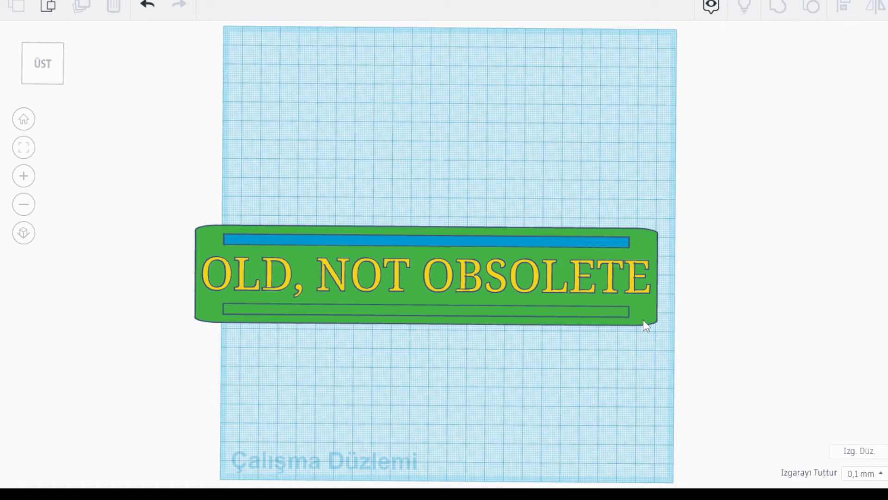
Group the plate with the upper bar, selecting the plate first
click(643, 320)
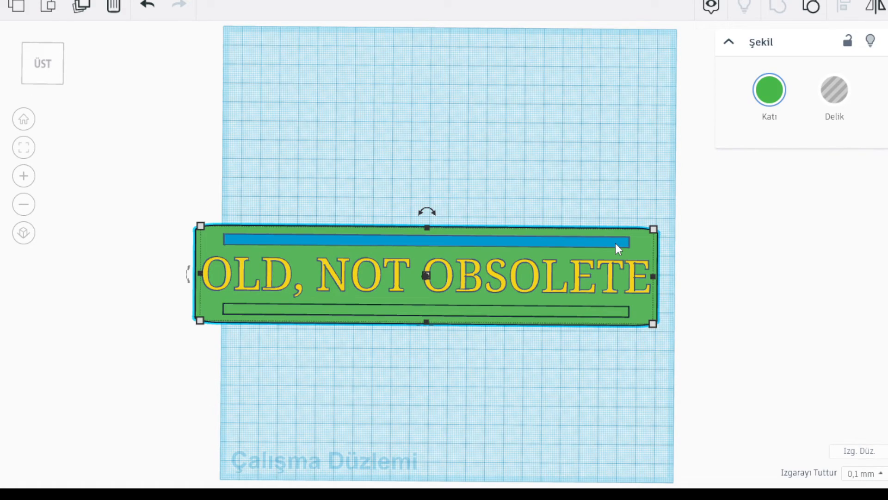
shift+click(617, 245)
click(780, 9)
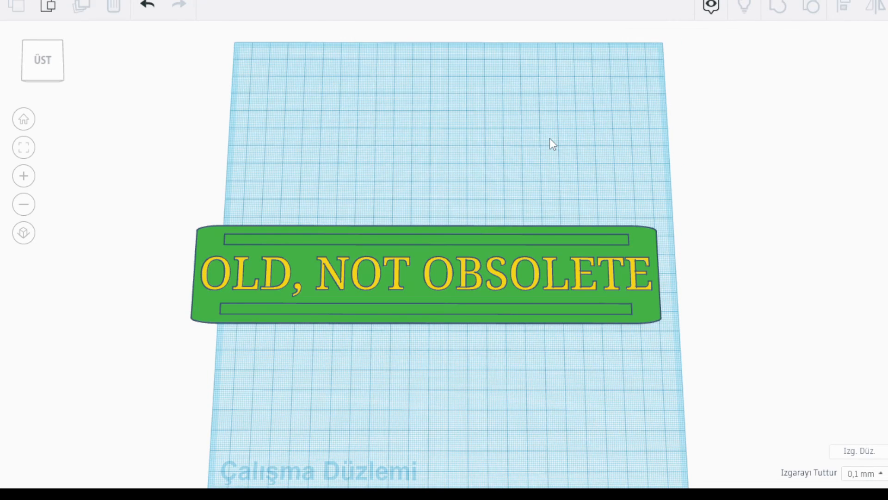
Check the text's lengthwise centring against the green plate with the Align tool
right_drag(550, 139, 557, 90)
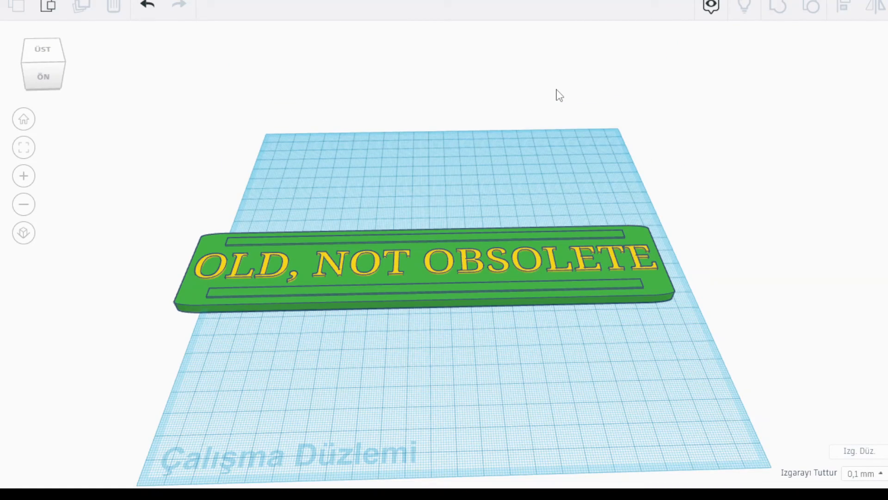
right_drag(560, 95, 499, 85)
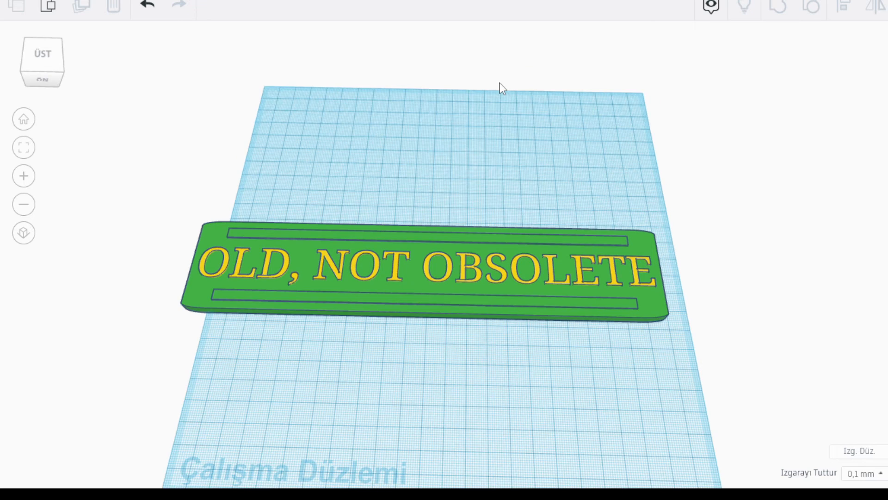
right_drag(479, 179, 462, 280)
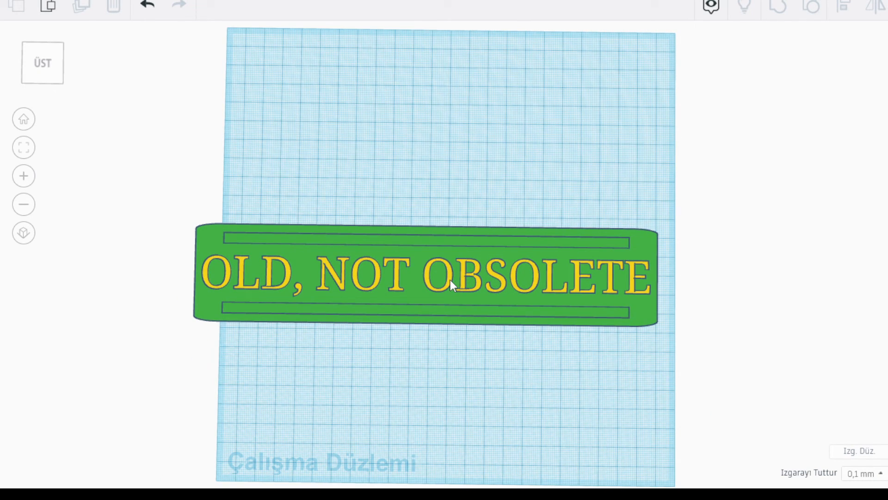
click(451, 279)
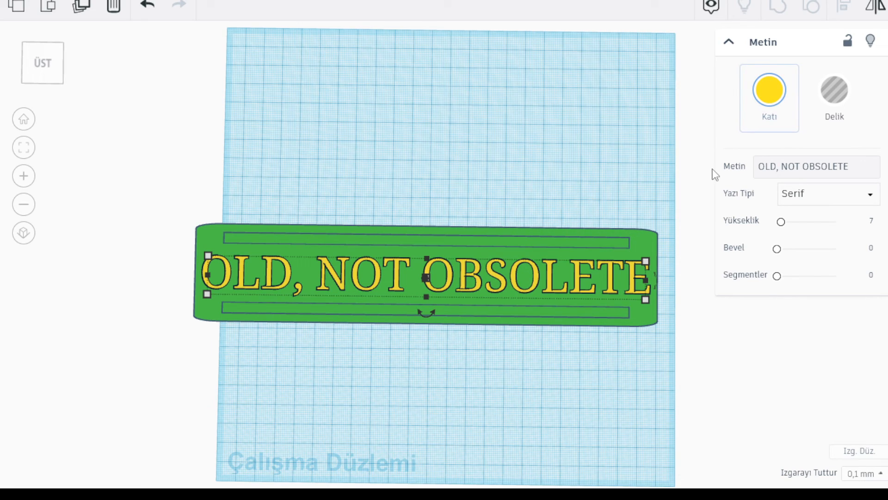
shift+click(576, 245)
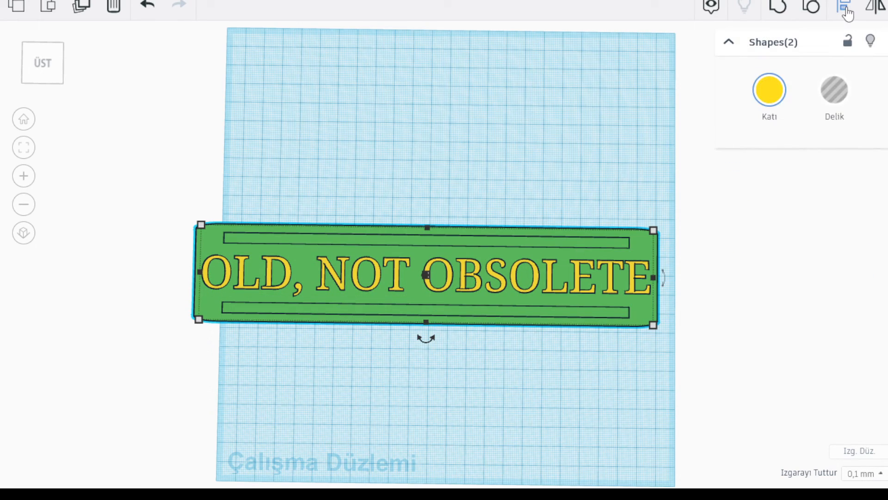
click(845, 7)
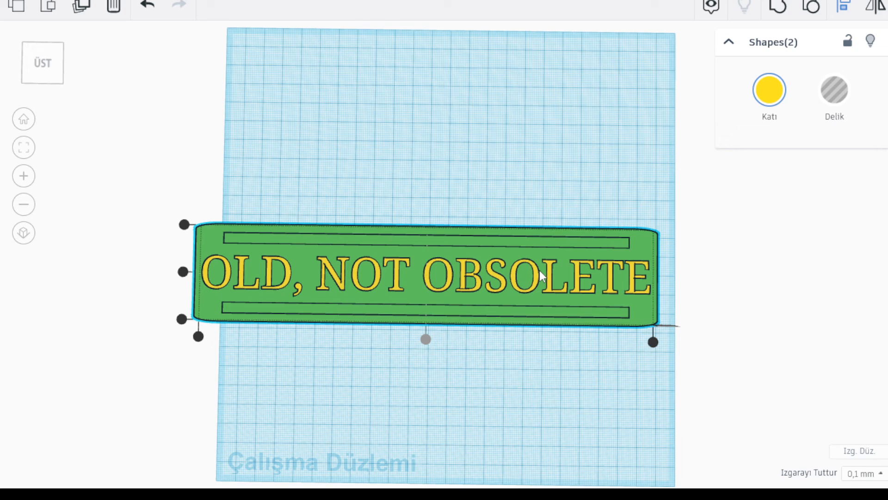
click(425, 344)
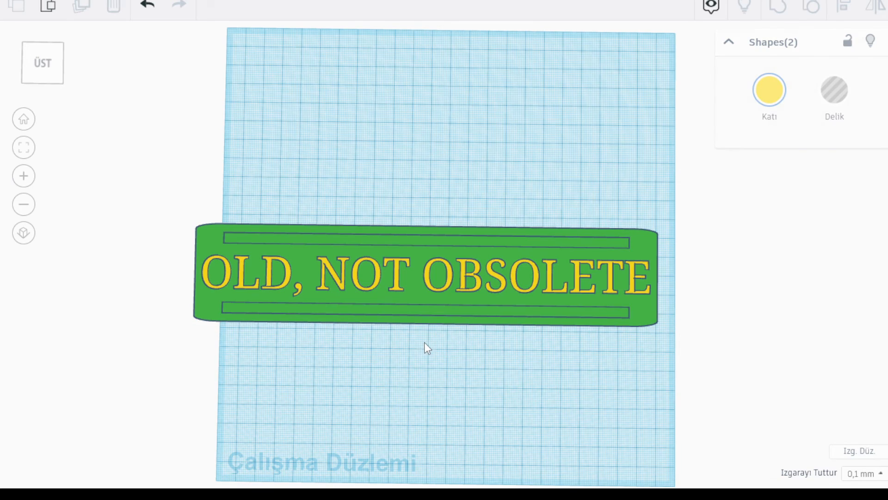
Group the yellow "OLD, NOT OBSOLETE" text with the green plate, selecting the text first, and clear the selection
click(524, 291)
click(532, 263)
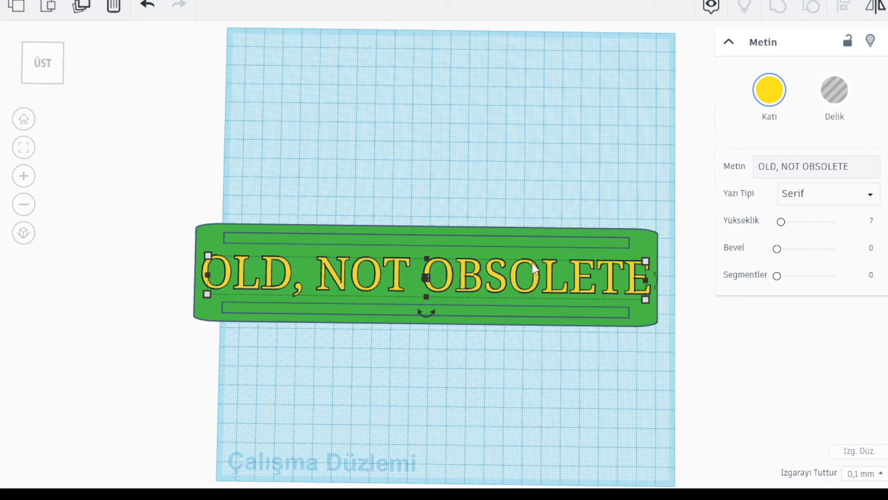
shift+click(638, 238)
right_drag(637, 237, 629, 205)
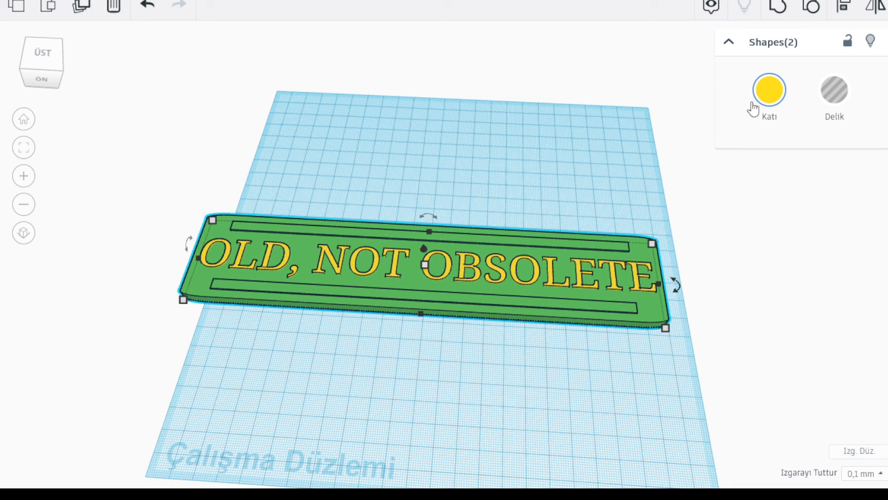
click(778, 14)
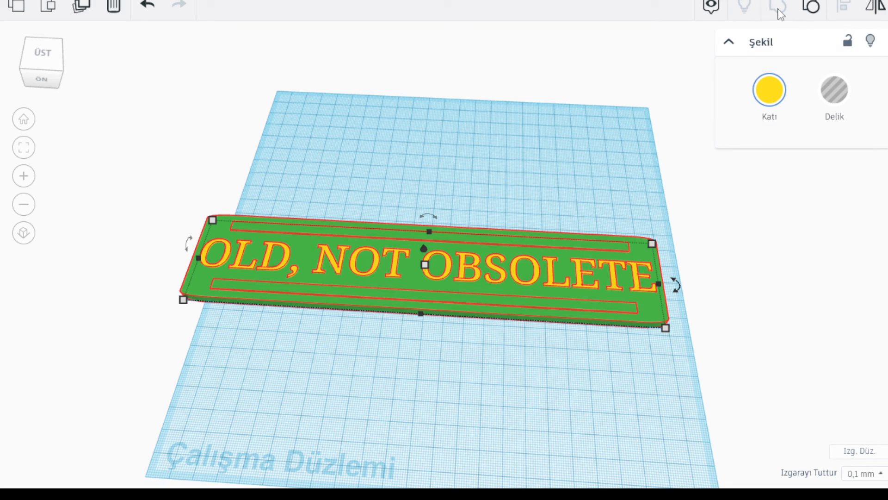
click(587, 164)
Export everything in the design for 3D printing as an .STL file and save the download
right_drag(592, 187, 591, 252)
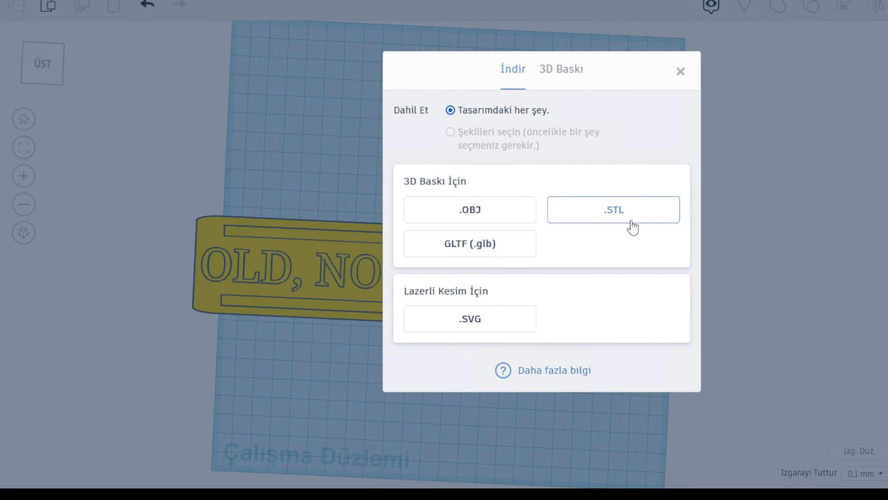
click(633, 227)
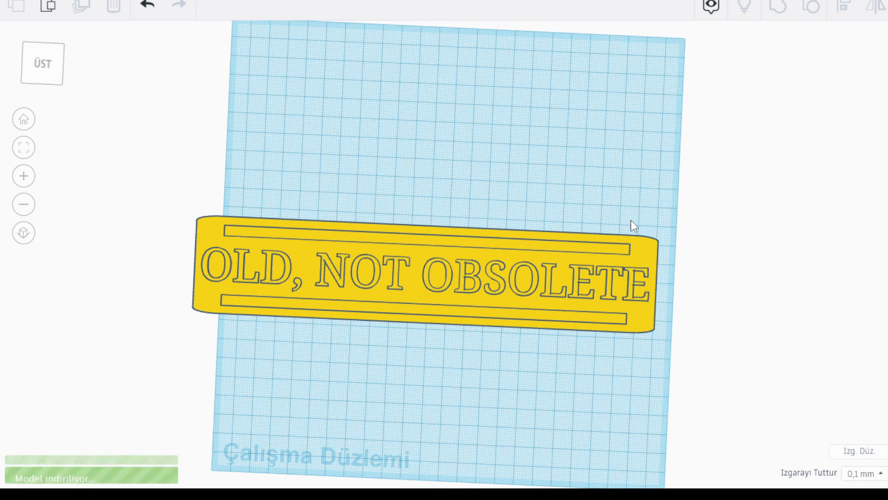
key(Return)
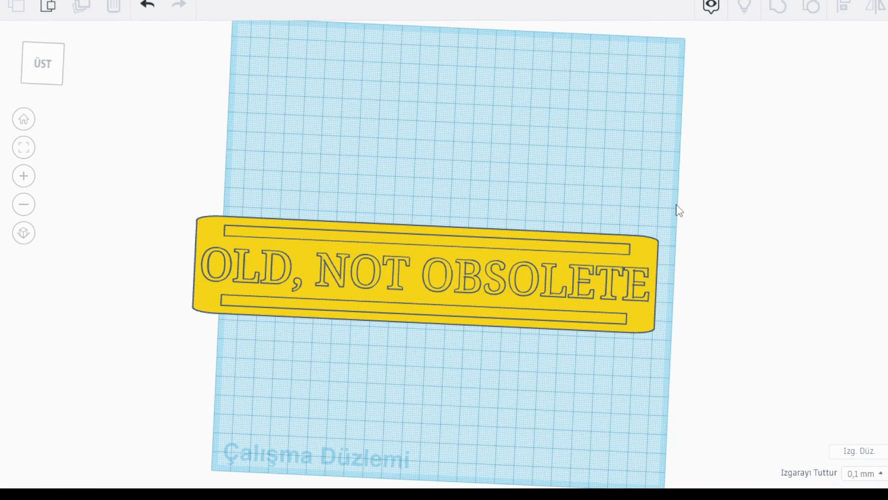